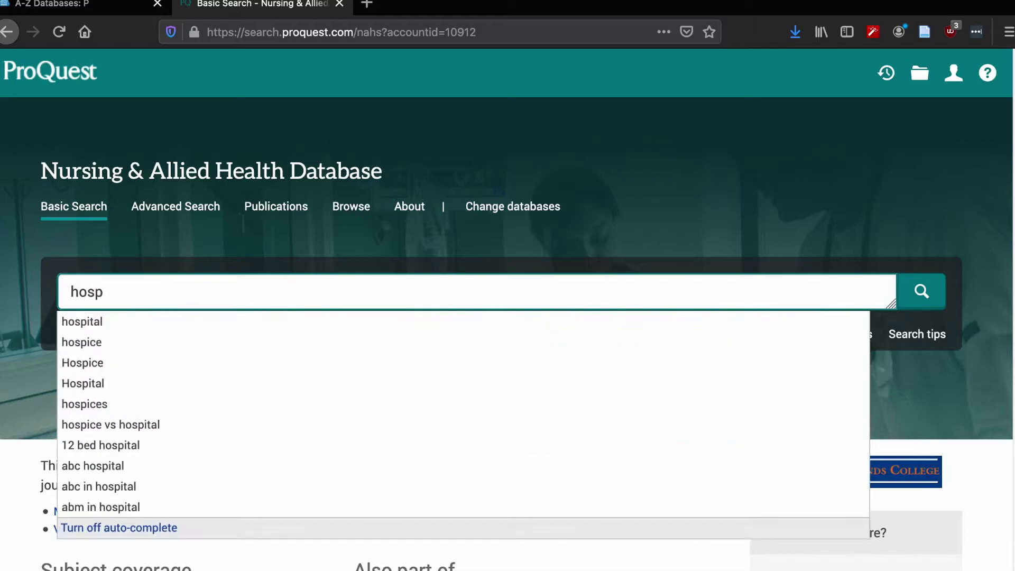
Search for 'hospital acquired infection' with the Full text and Peer reviewed limits ticked
type("al acquire")
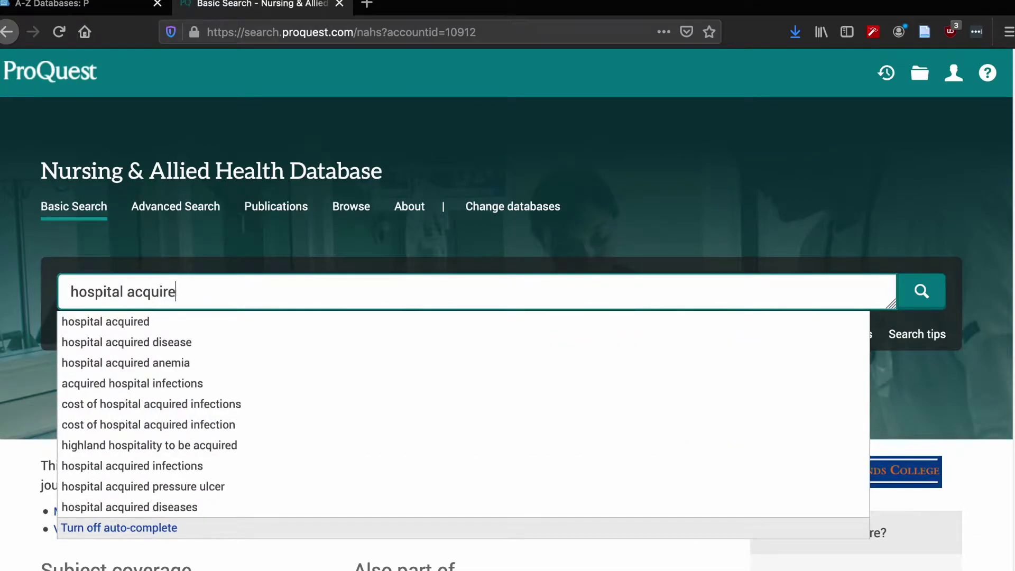
type("d infection")
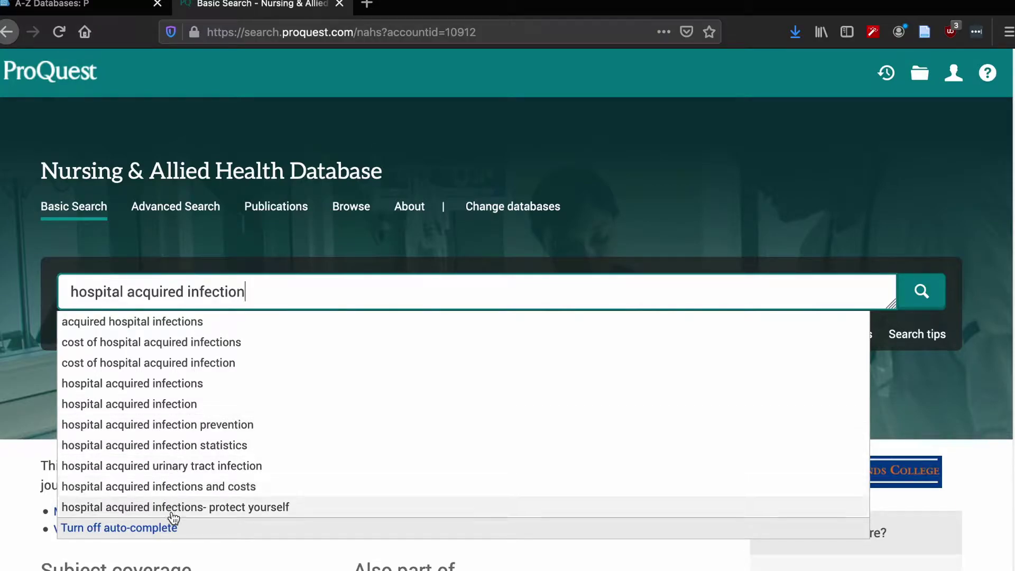
left_click(242, 230)
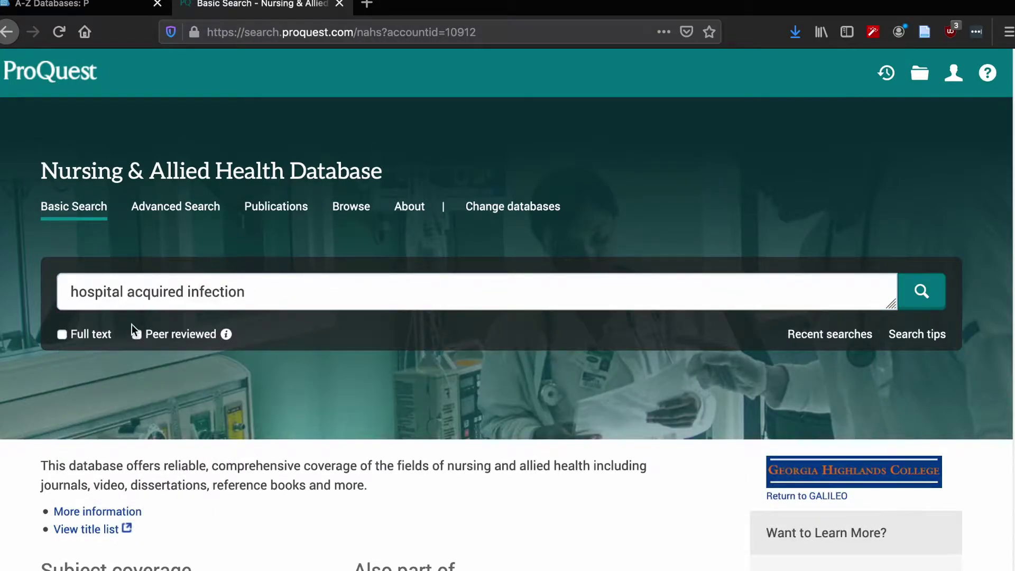
left_click(62, 334)
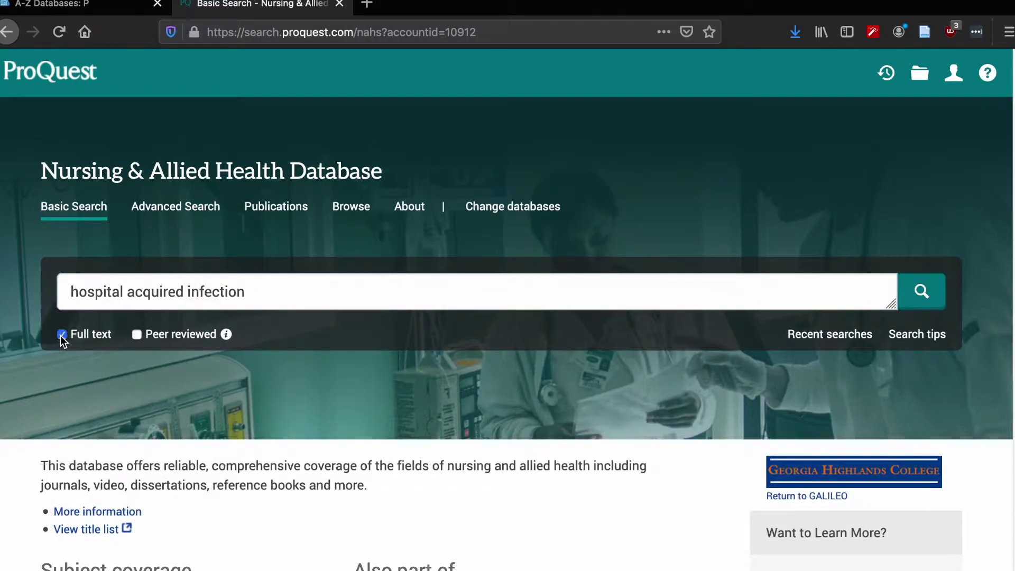
left_click(137, 335)
left_click(933, 291)
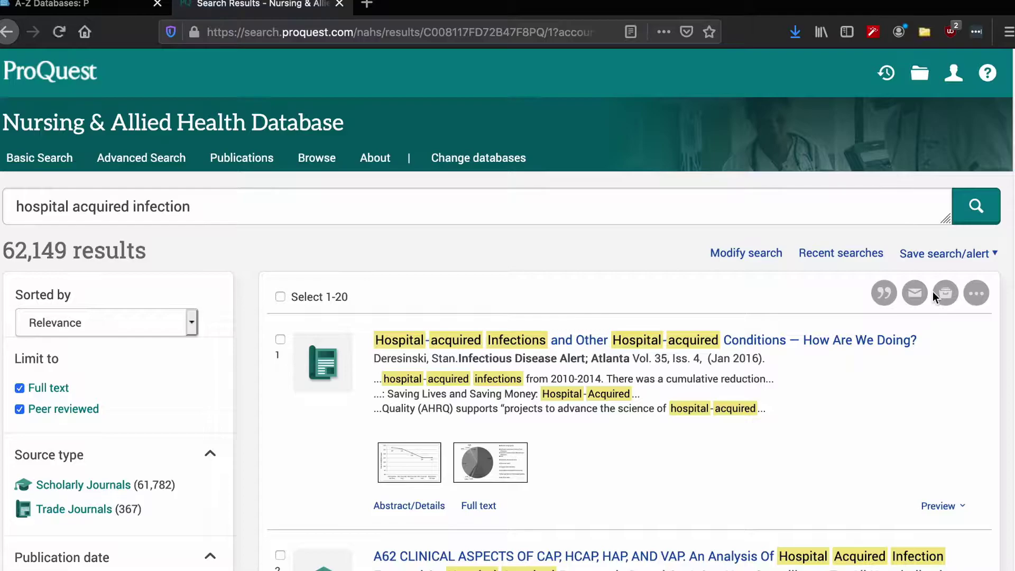
Scroll the 62,149 results, reveal the custom publication date range fields, and open the third result
left_click_drag(1013, 99, 1011, 126)
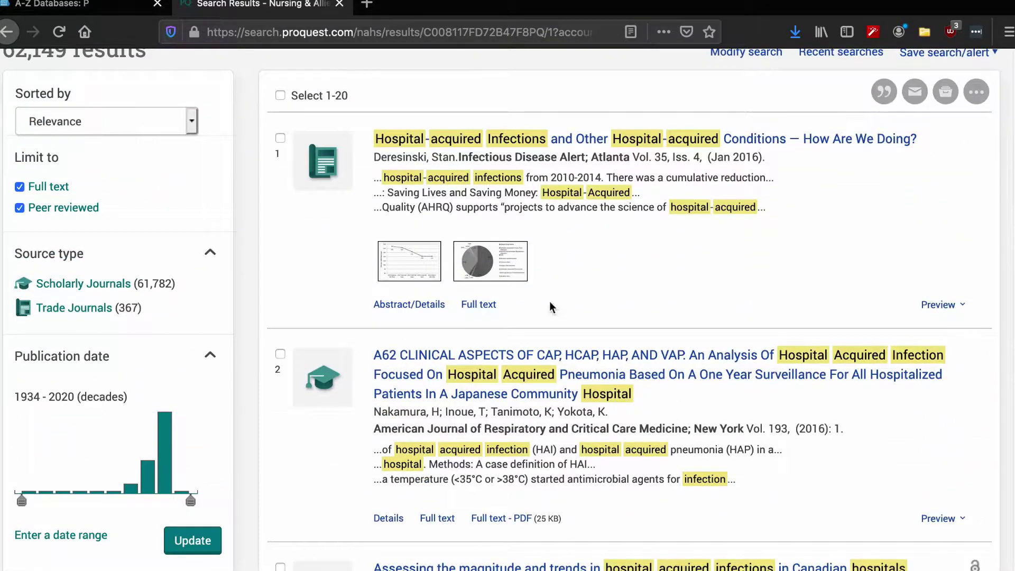
left_click(98, 535)
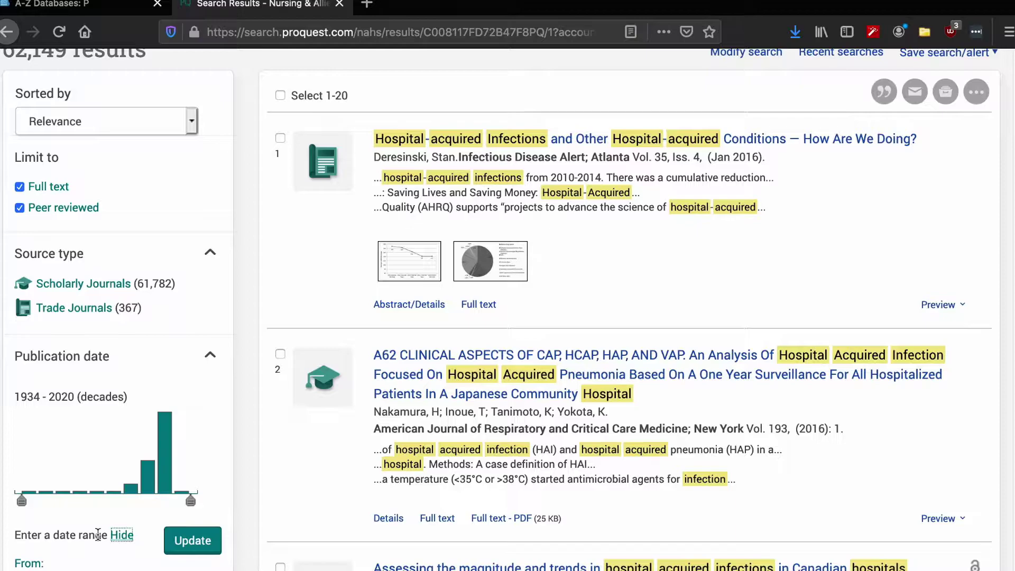
scroll(508, 285, "up", 4)
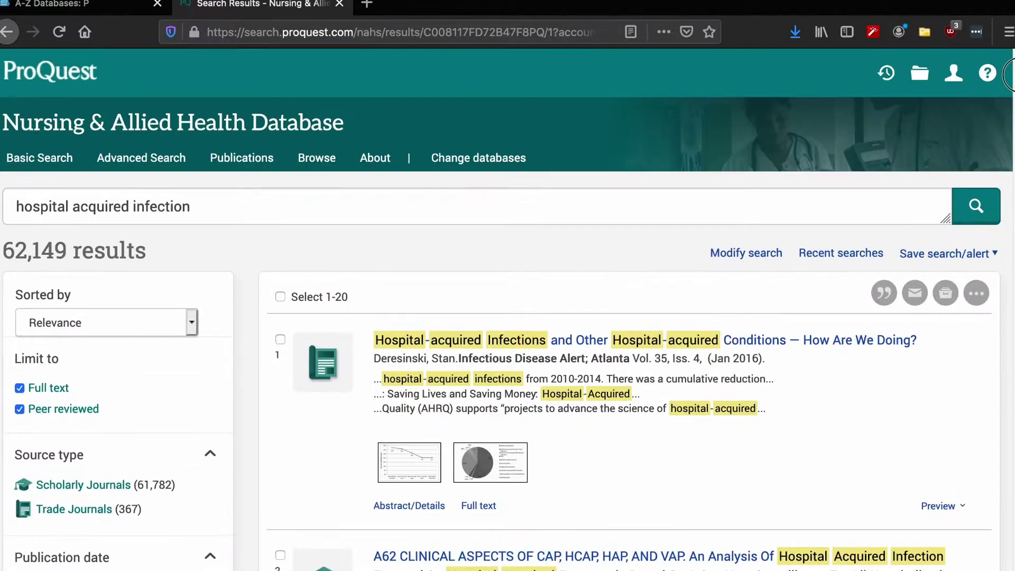
scroll(1011, 129, "down", 7)
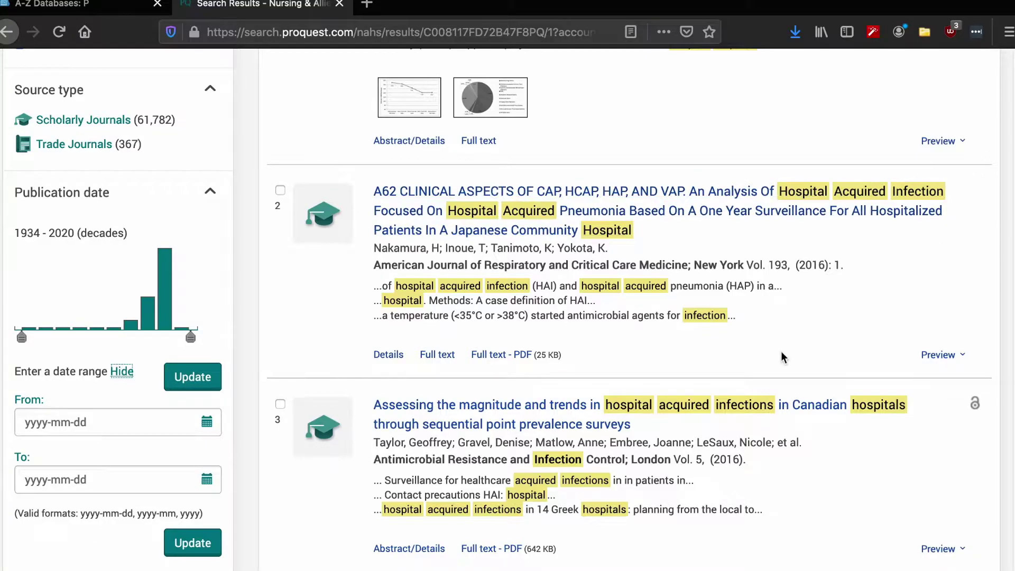
left_click(705, 408)
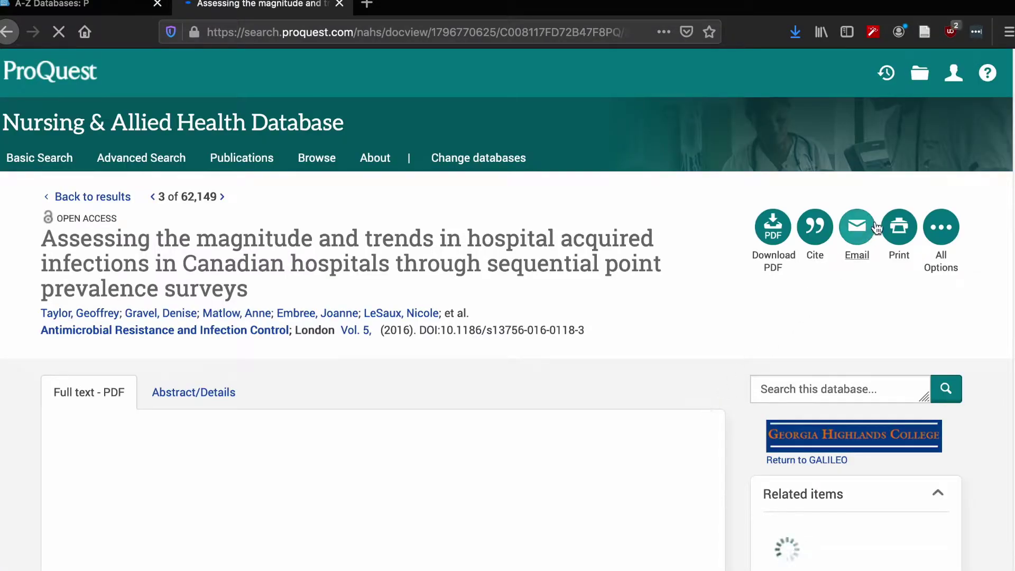
Scroll the Canadian infections article PDF, highlight its journal details and title, then request a citation
scroll(1007, 143, "down", 1)
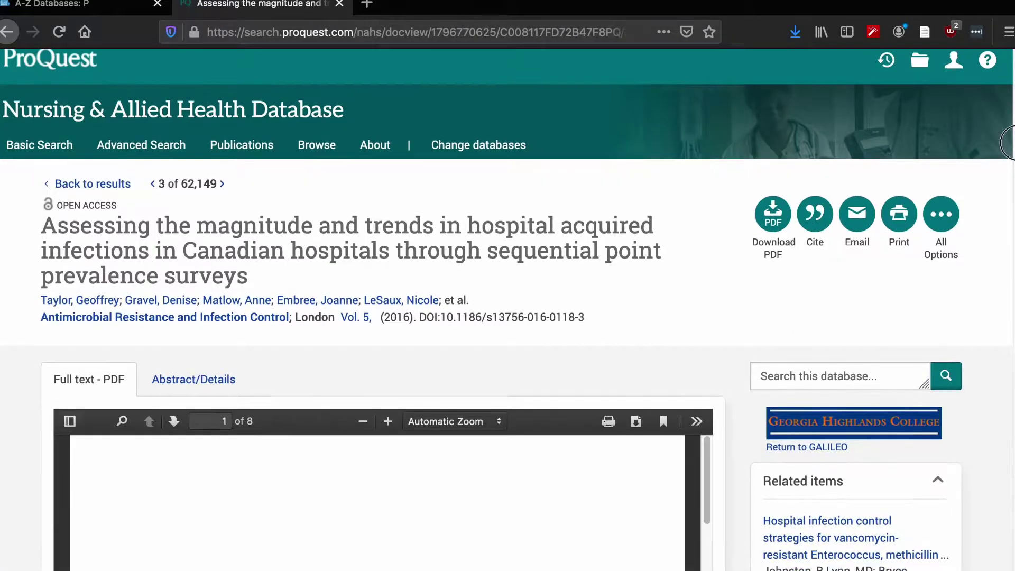
scroll(997, 181, "down", 5)
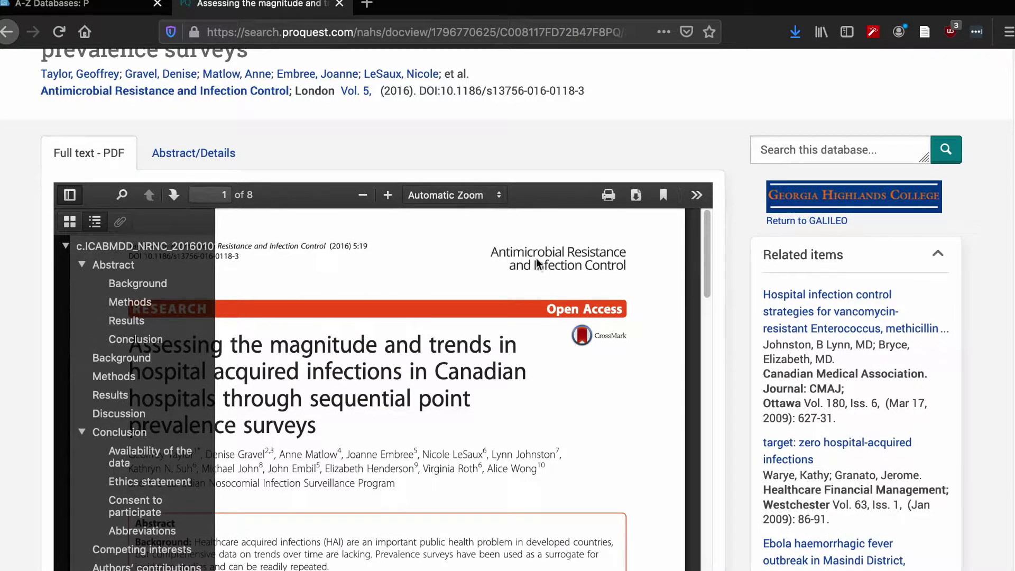
scroll(706, 275, "down", 1)
scroll(888, 228, "up", 3)
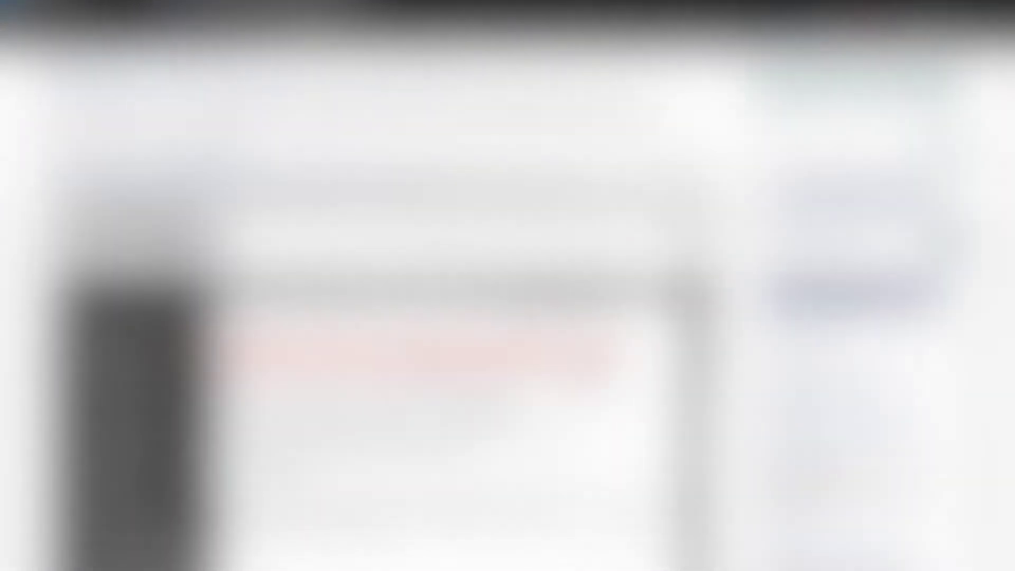
scroll(1010, 227, "up", 1)
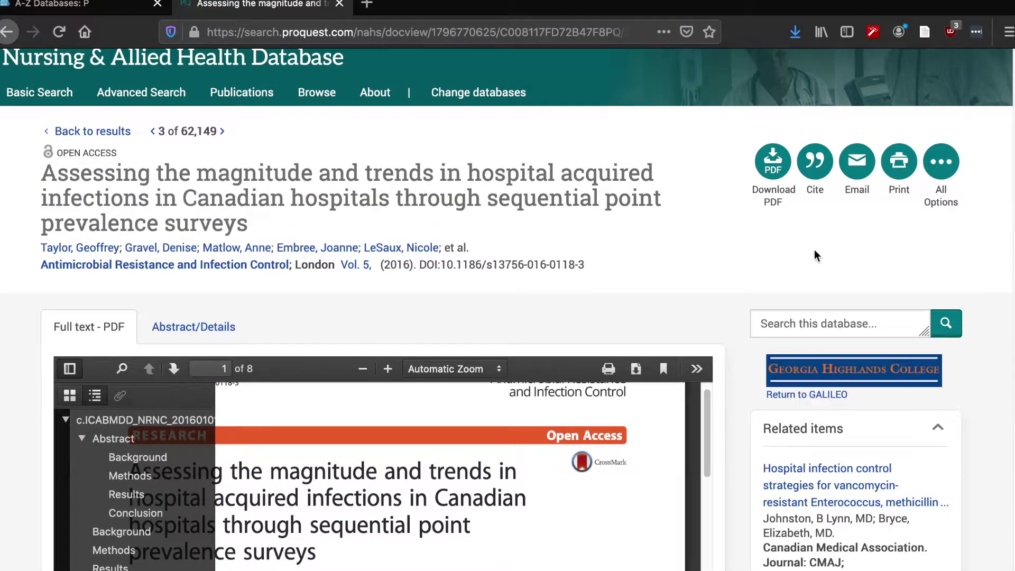
left_click_drag(637, 272, 32, 238)
left_click_drag(258, 227, 67, 177)
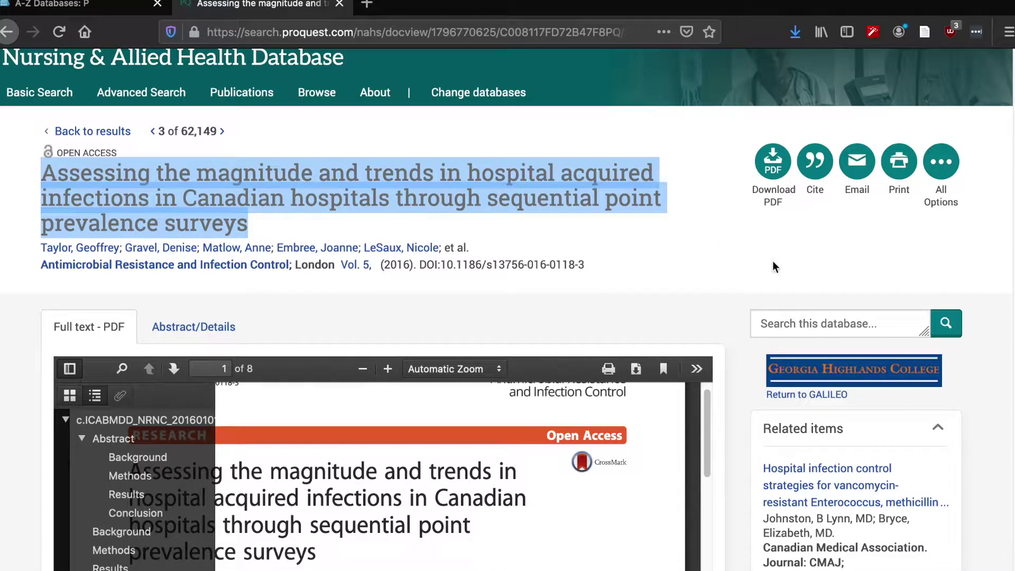
left_click(786, 275)
left_click(823, 157)
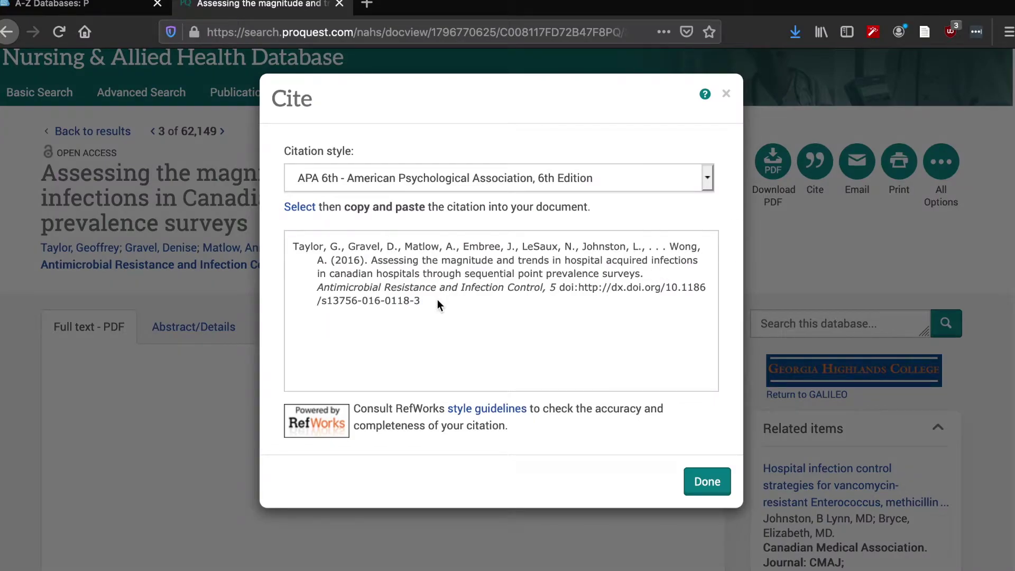
left_click_drag(433, 306, 293, 247)
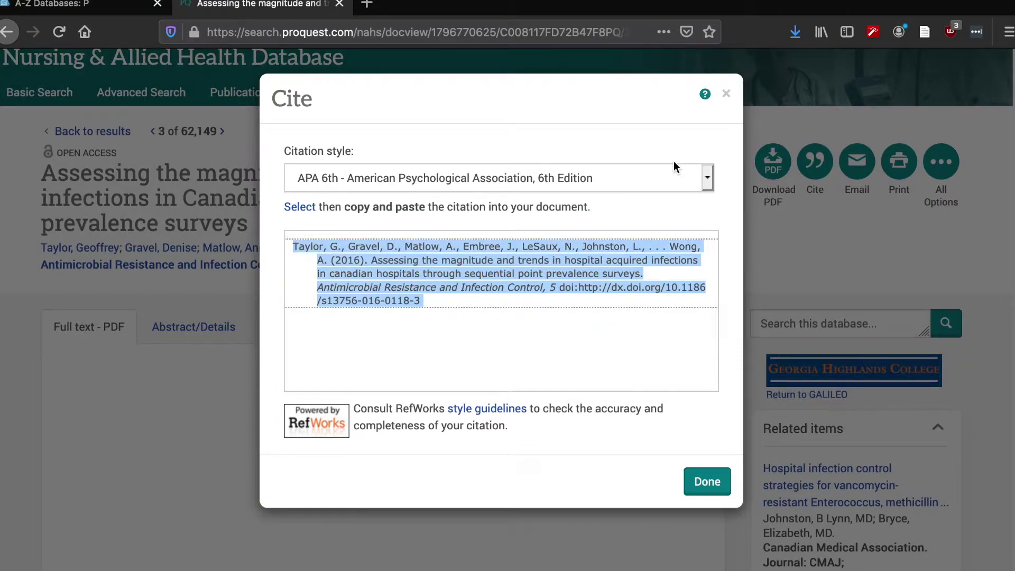
left_click(728, 99)
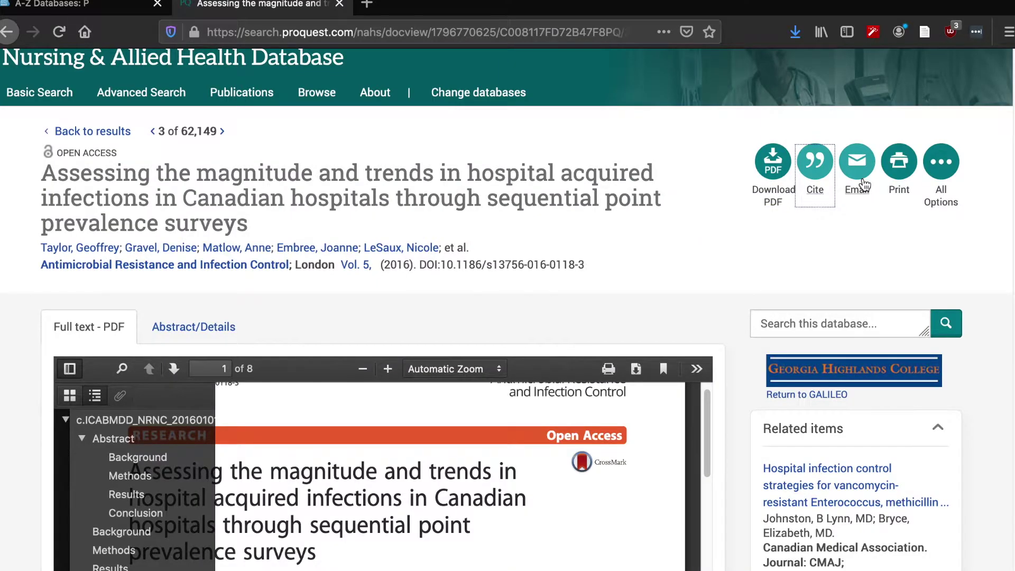
scroll(507, 309, "up", 2)
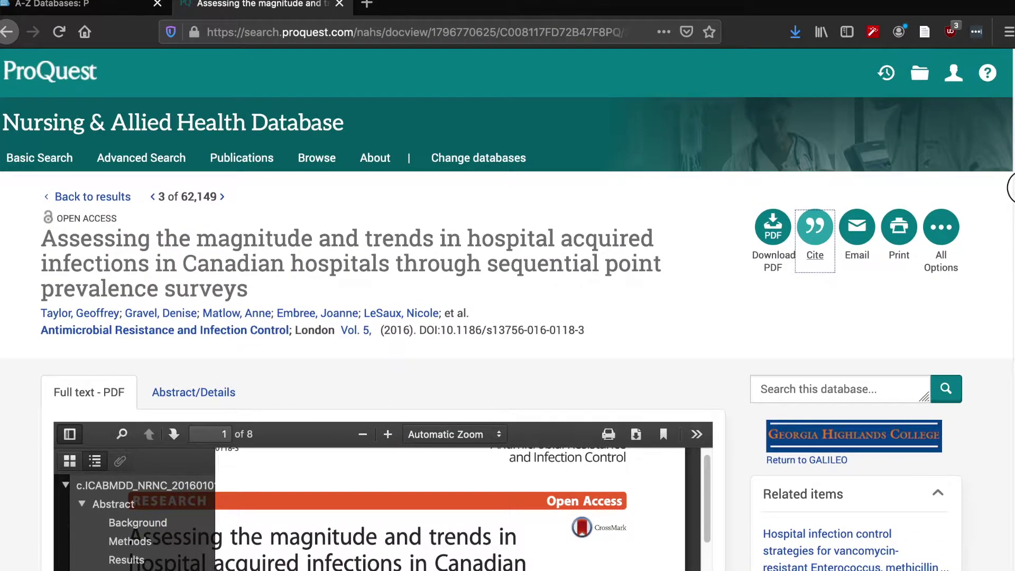
left_click(116, 197)
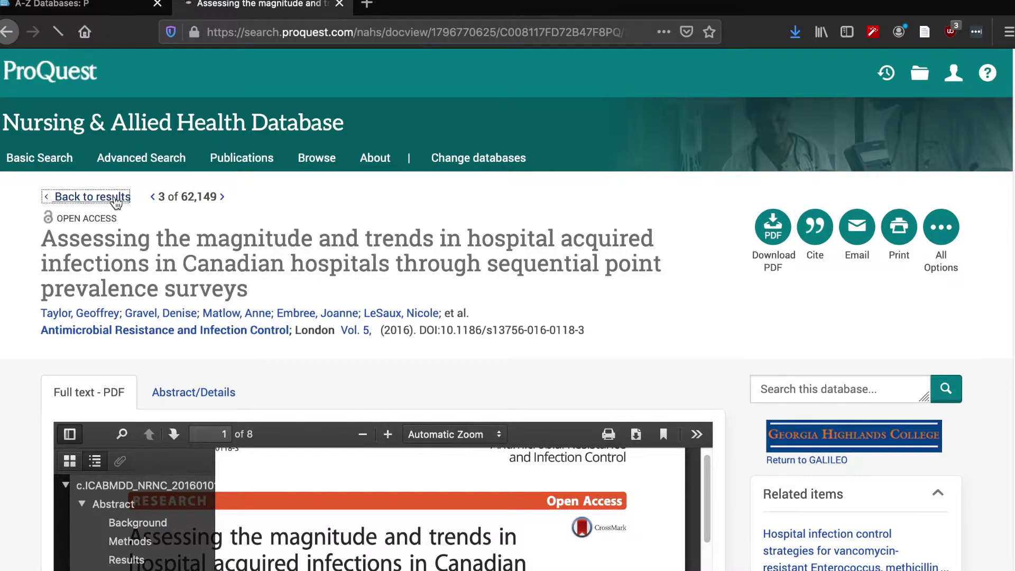
triple_click(336, 213)
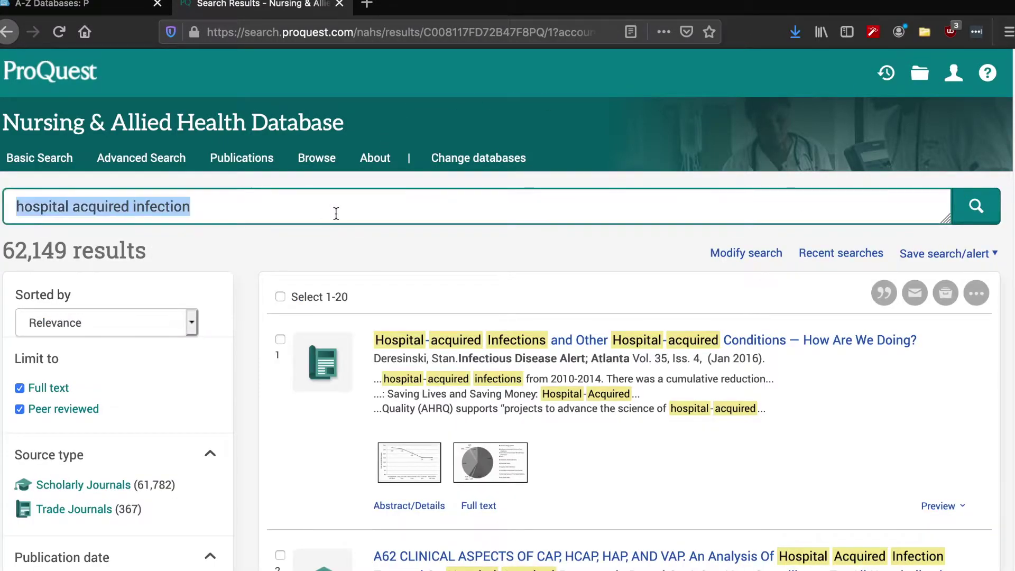
key("BackSpace")
type("nosocomial infections")
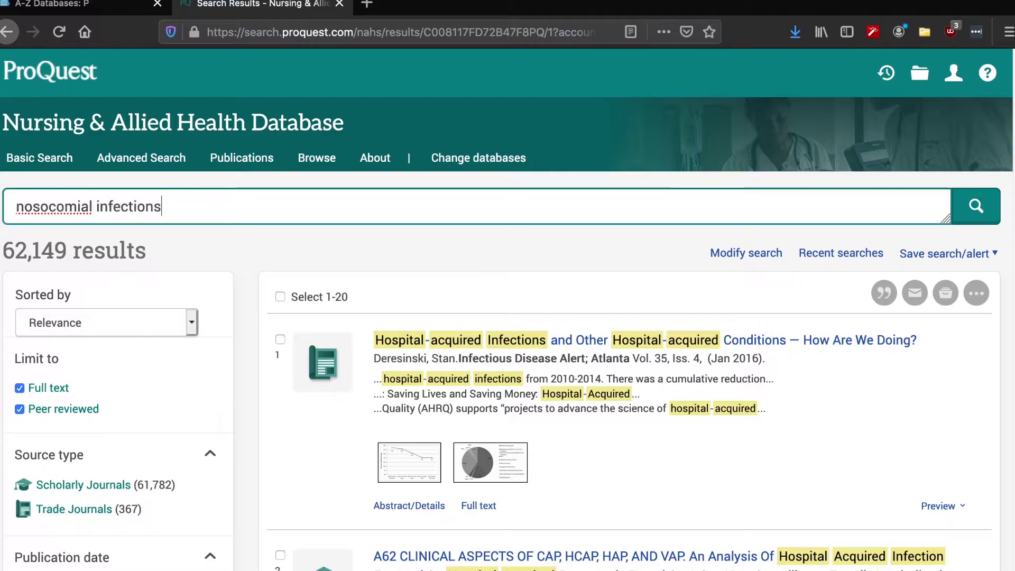
key("Return")
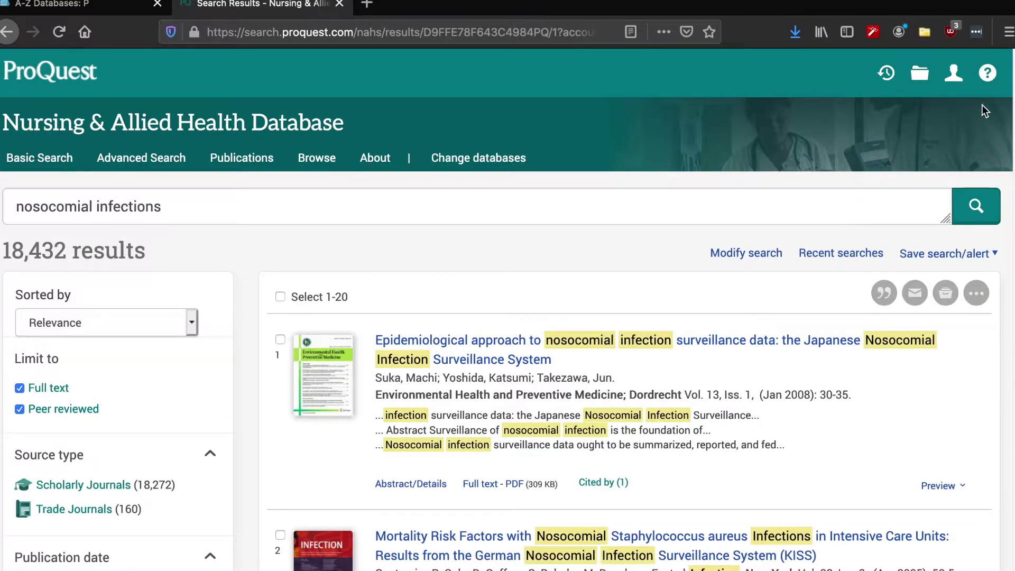
scroll(1005, 117, "down", 4)
scroll(1007, 121, "down", 6)
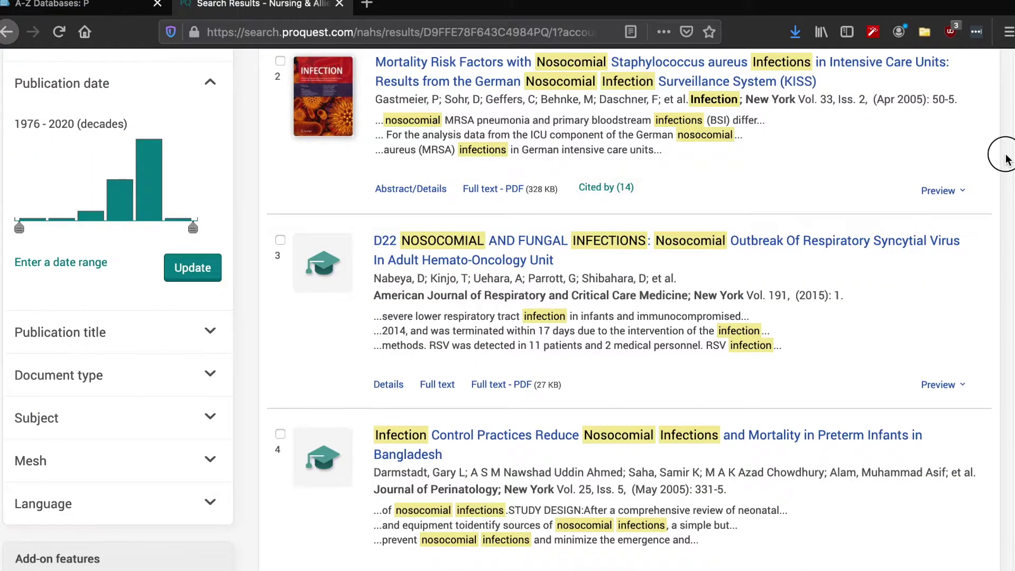
scroll(1005, 185, "down", 8)
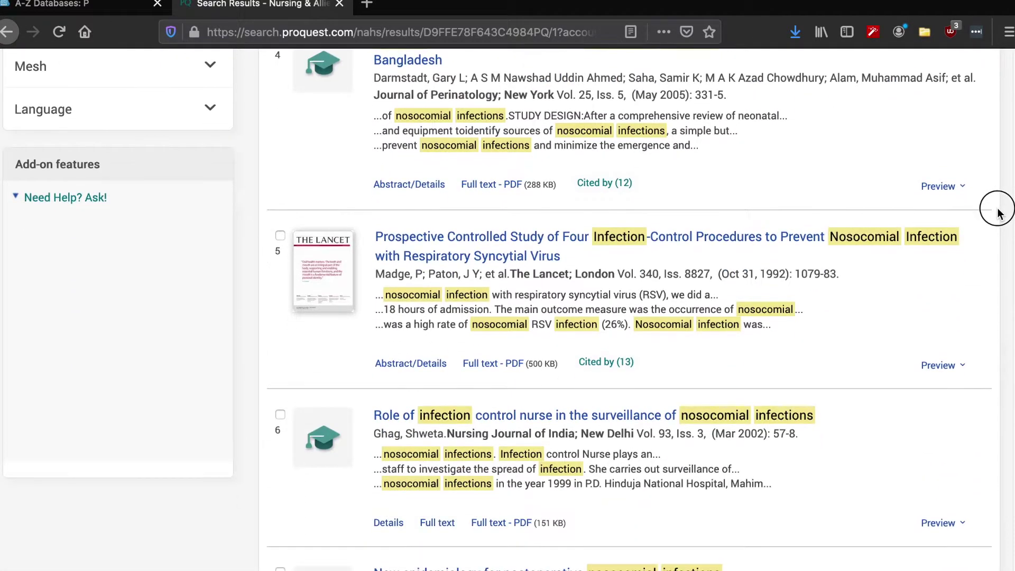
scroll(1001, 220, "down", 5)
scroll(1004, 211, "up", 6)
scroll(1008, 178, "up", 12)
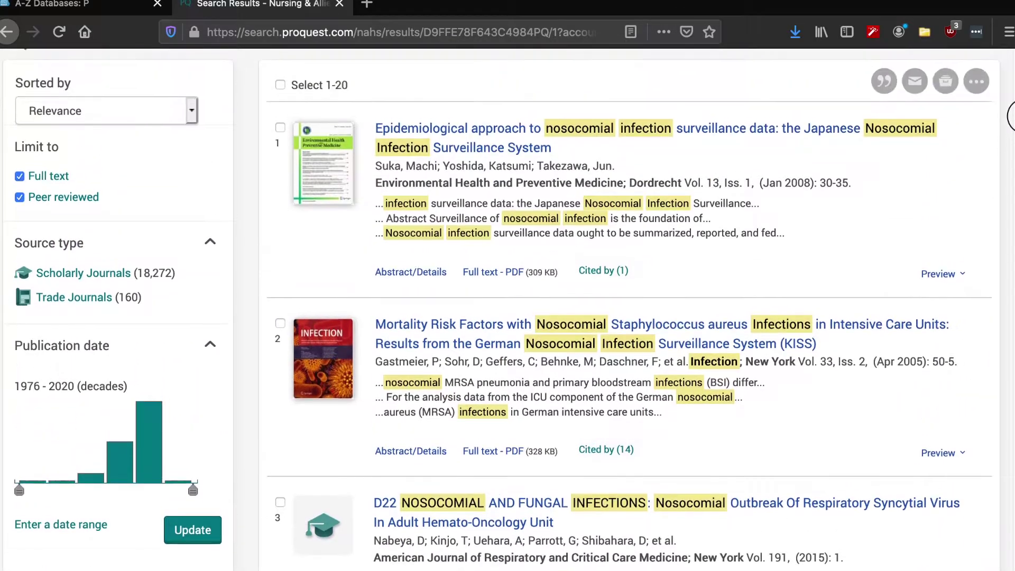
scroll(1011, 117, "up", 4)
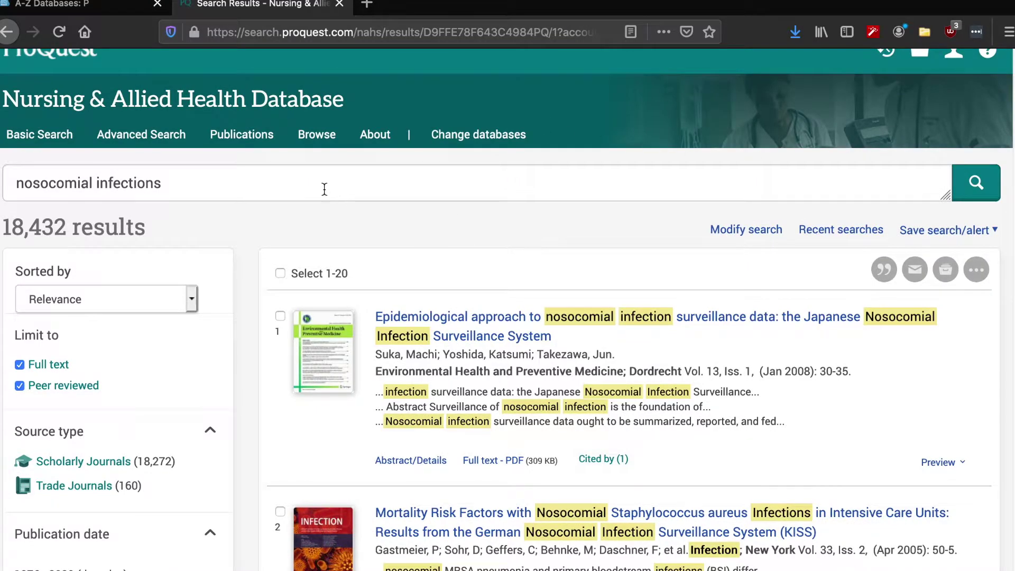
left_click(176, 136)
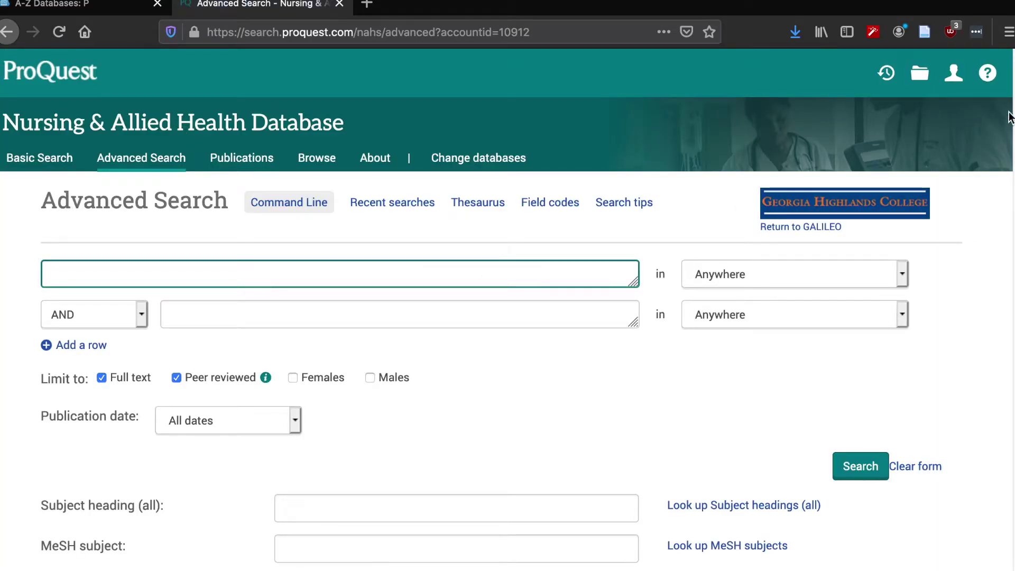
Tick the Adult (19-44 years) age group limit in Advanced Search, then return to the previous results
scroll(1009, 180, "down", 3)
scroll(1005, 191, "down", 2)
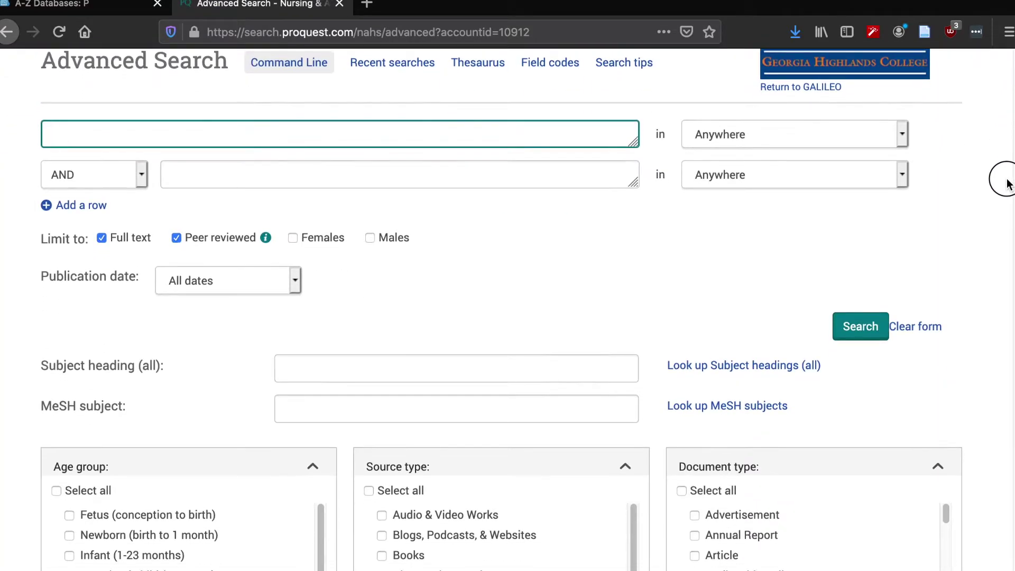
scroll(995, 214, "down", 3)
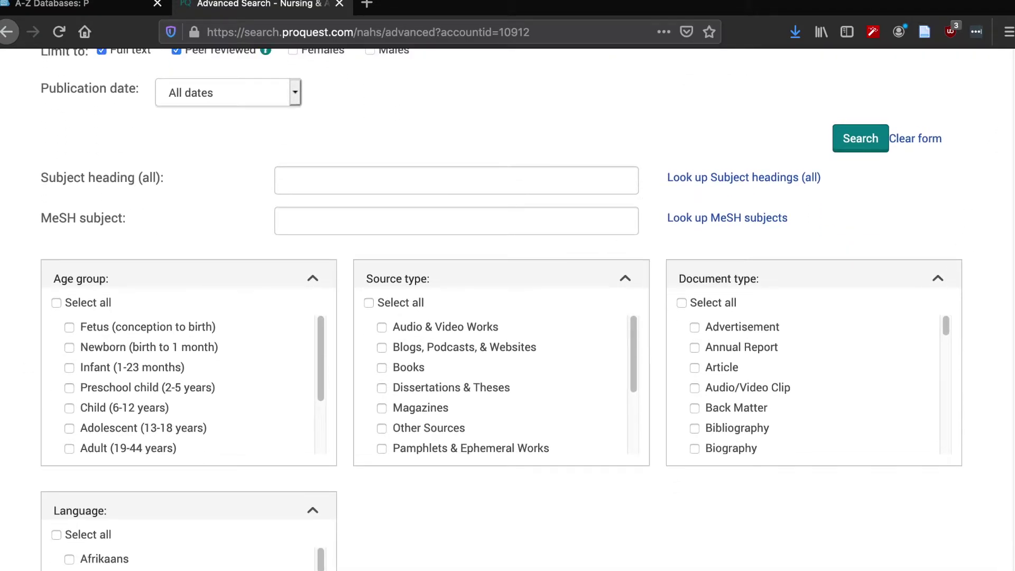
left_click(70, 449)
scroll(1010, 358, "up", 3)
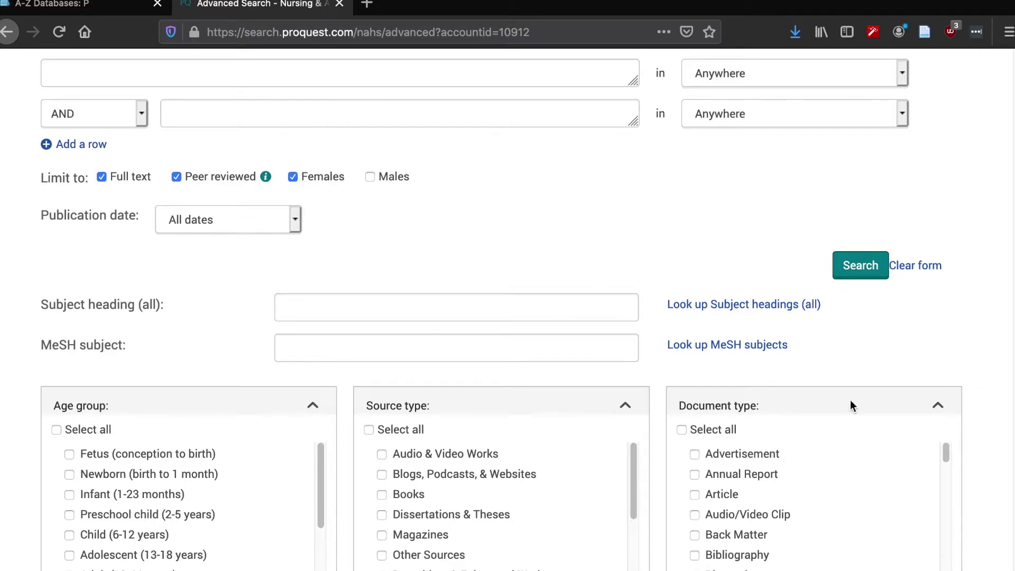
scroll(1005, 359, "up", 1)
scroll(1009, 370, "down", 5)
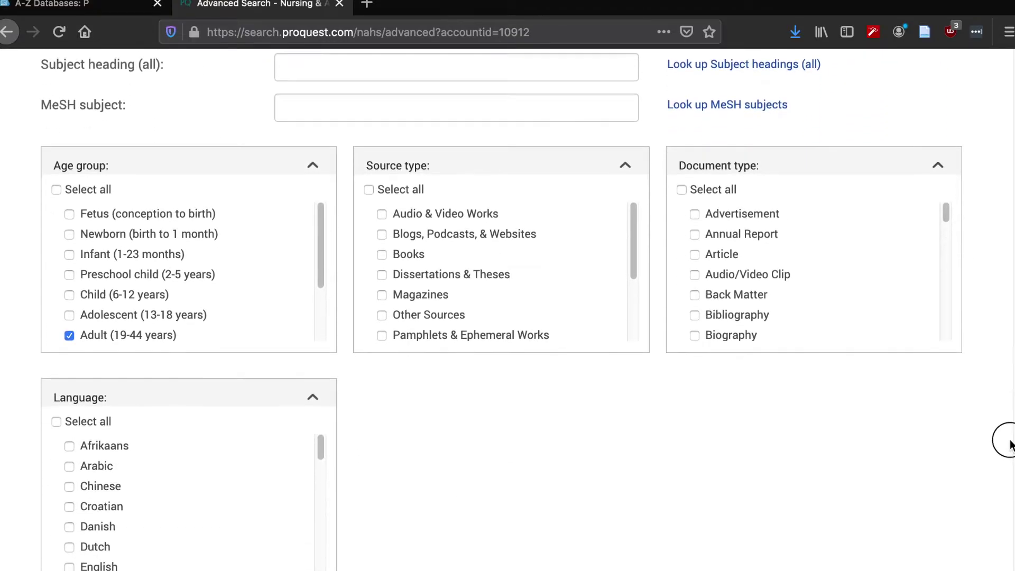
scroll(1008, 448, "up", 7)
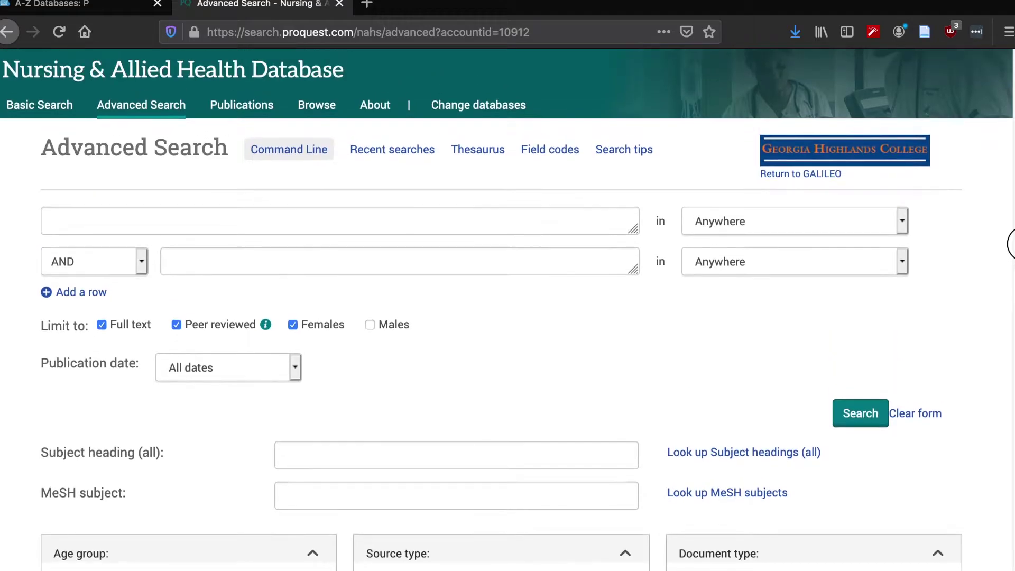
left_click(8, 32)
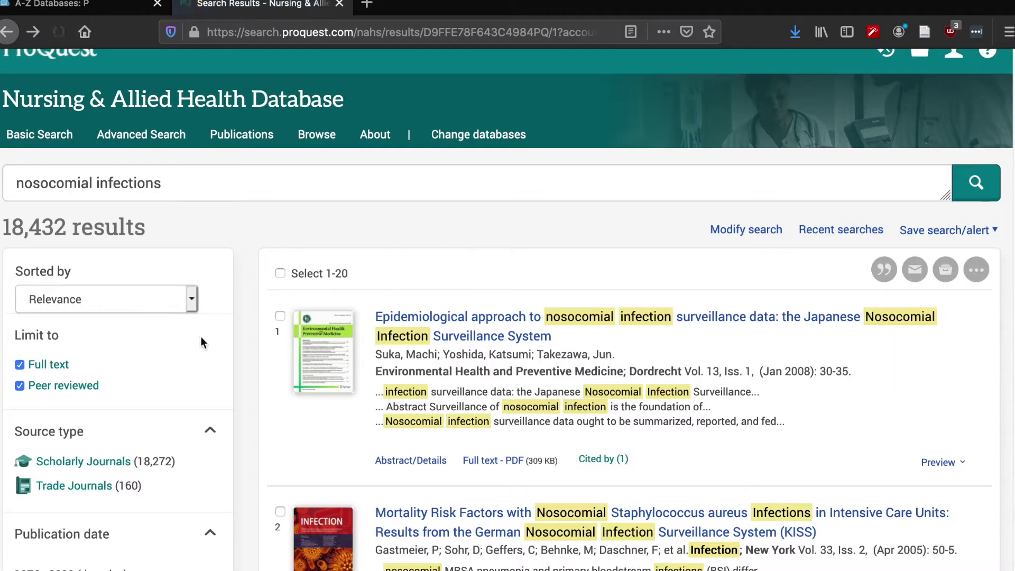
Untick Peer reviewed so the nosocomial infections search shows 27,237 full-text results
left_click(20, 385)
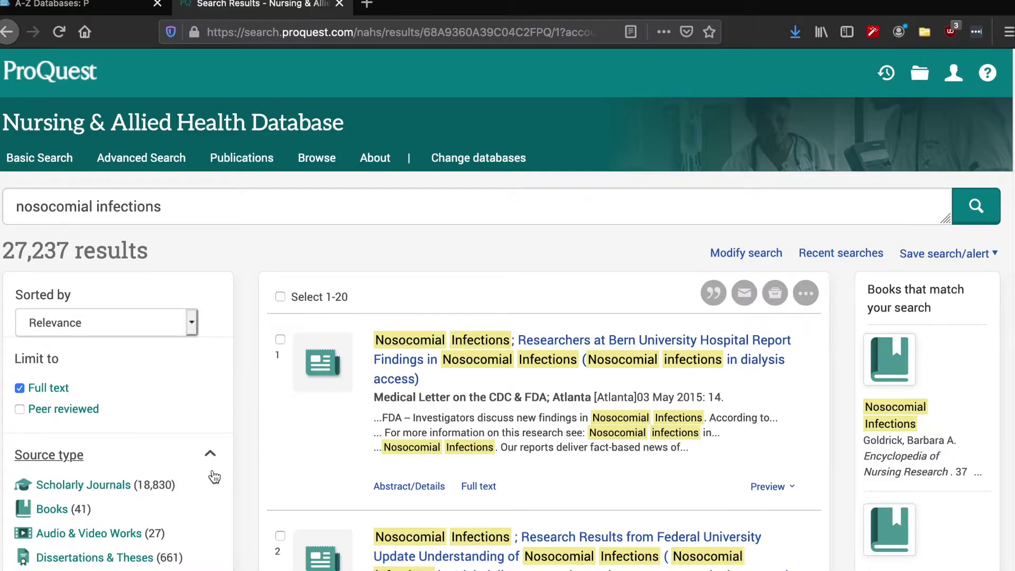
left_click_drag(381, 397, 522, 397)
left_click_drag(1010, 66, 931, 487)
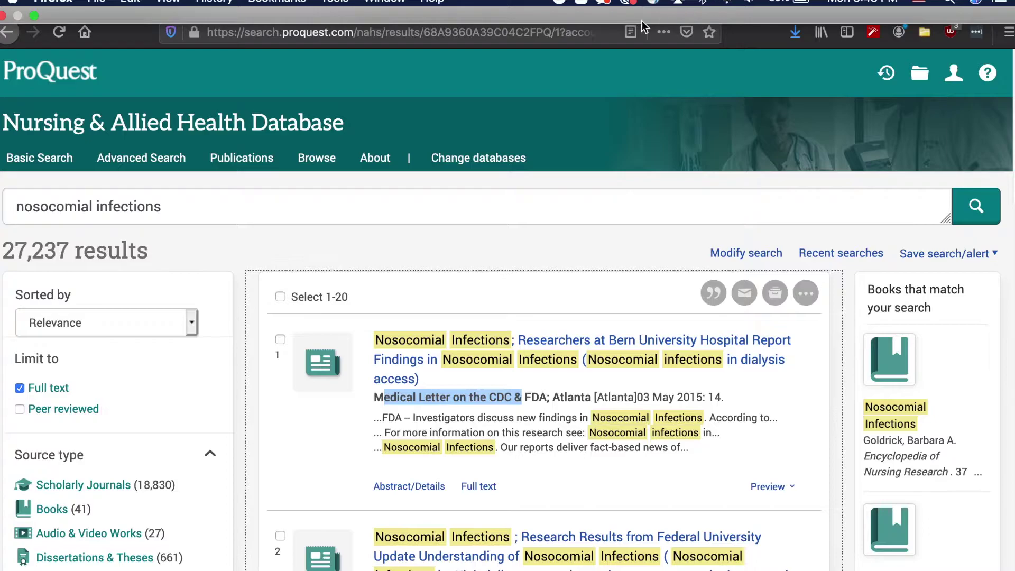
Replace the search terms with 'hospital acquired infection' and run it for 79,026 results
left_click_drag(202, 207, 20, 205)
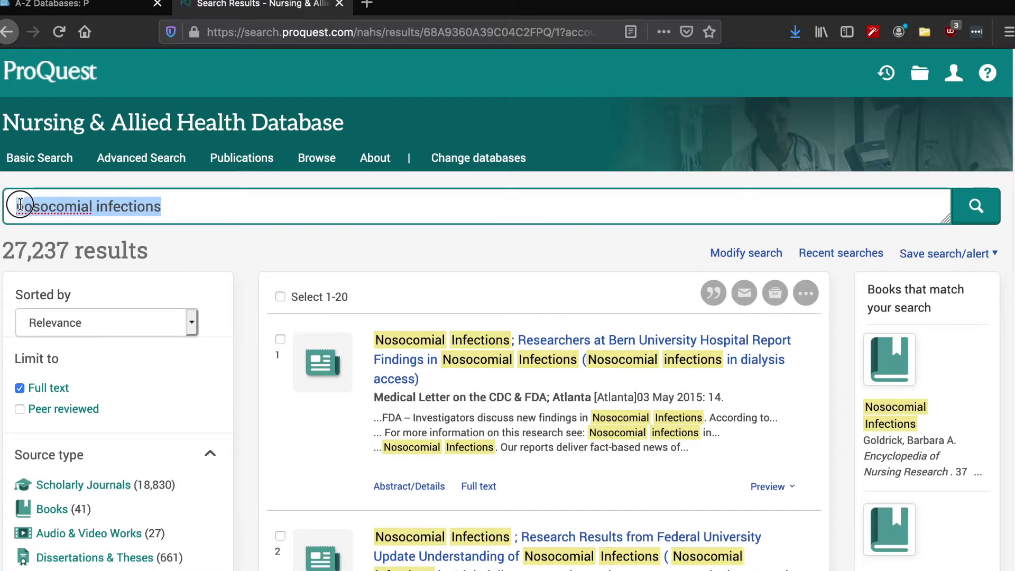
type("hosptic")
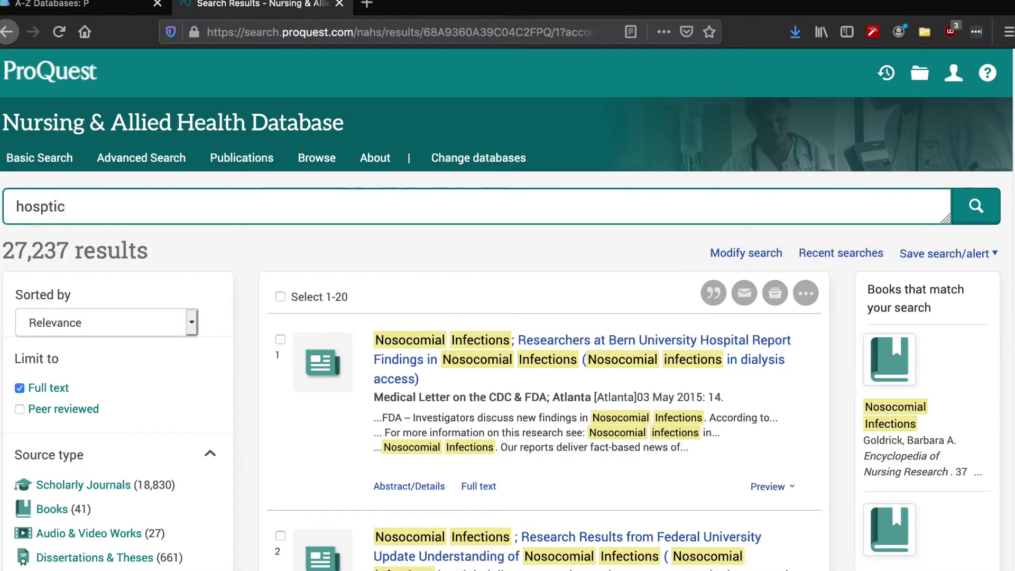
key("BackSpace")
key("BackSpace")
key("BackSpace")
type("ital ac")
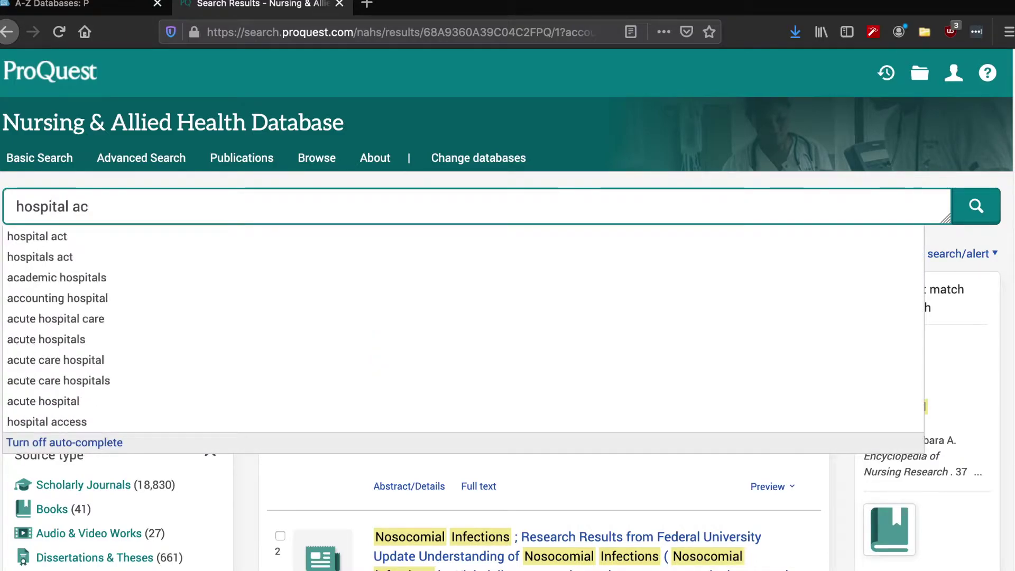
type("quired infection")
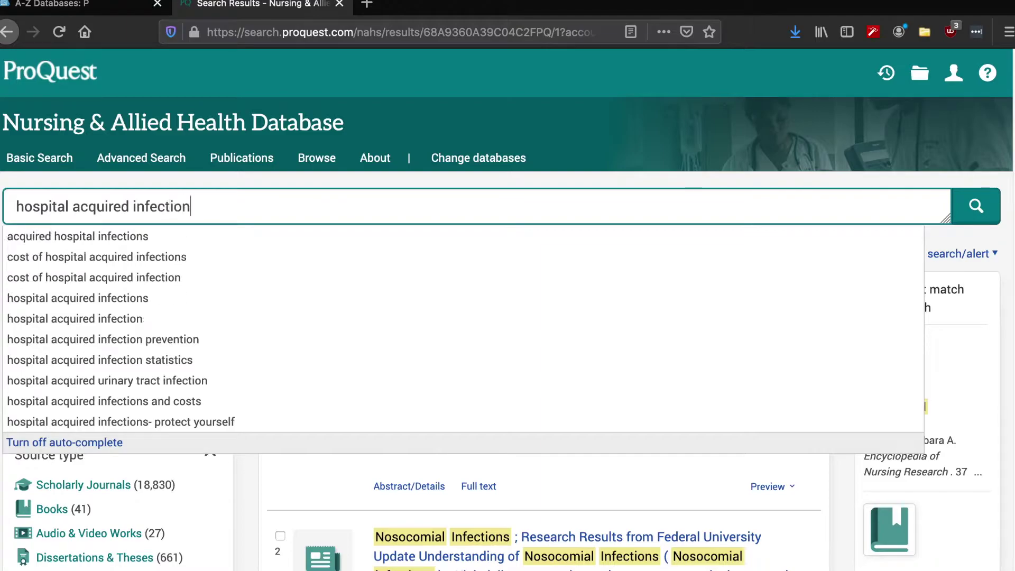
key("Return")
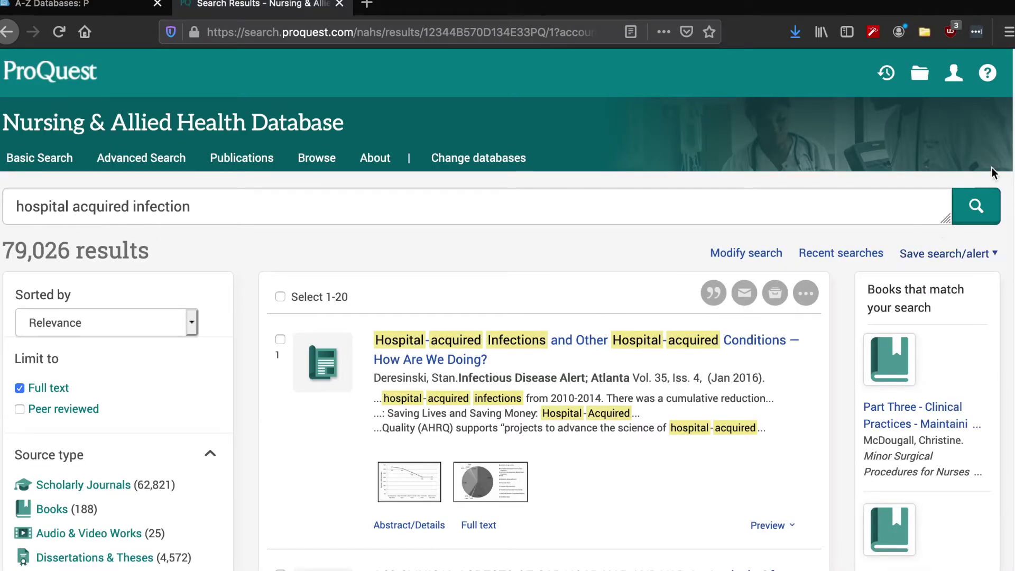
scroll(1011, 100, "down", 5)
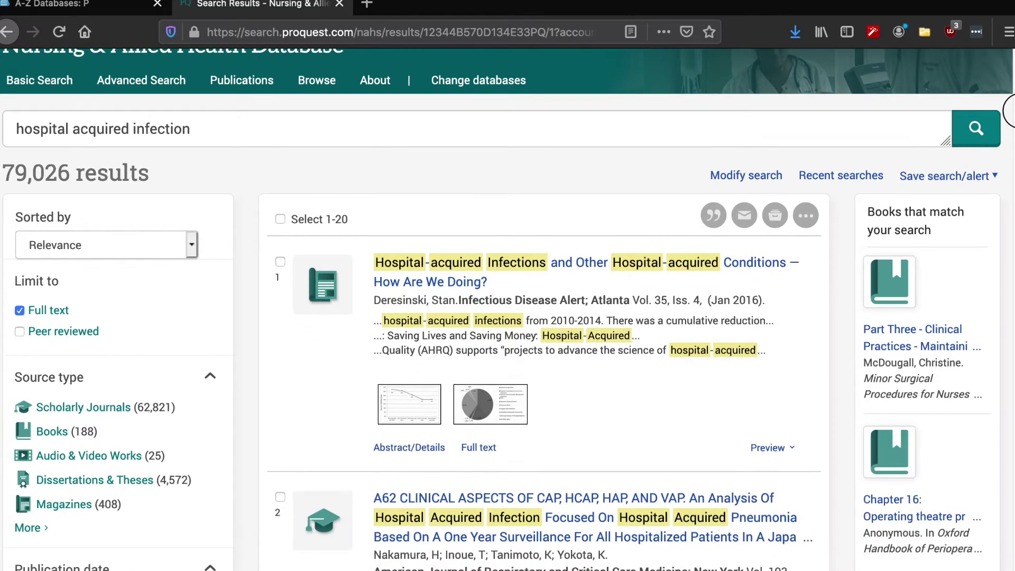
scroll(1010, 137, "down", 3)
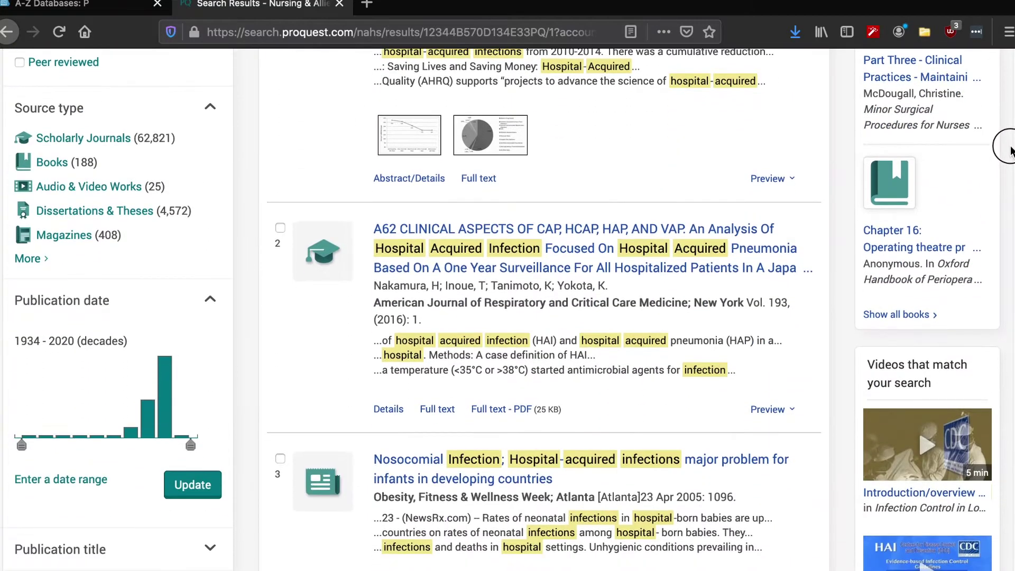
scroll(1007, 158, "down", 5)
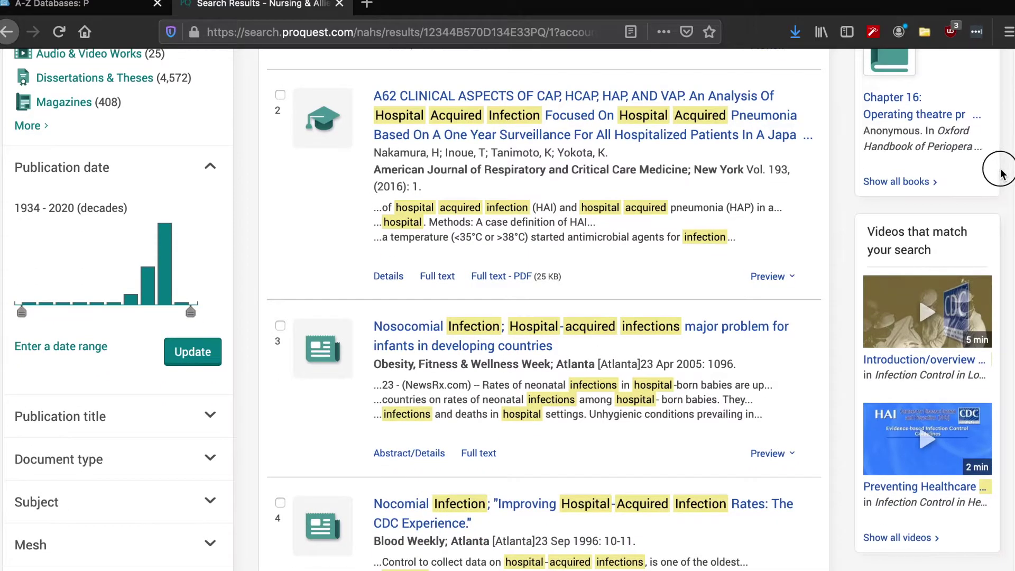
scroll(997, 185, "down", 3)
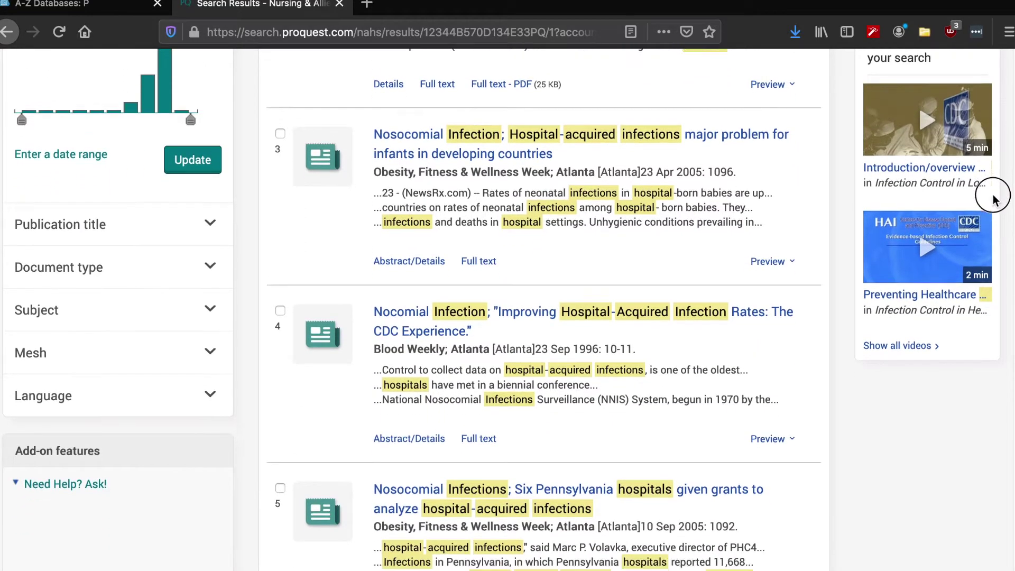
scroll(993, 200, "down", 9)
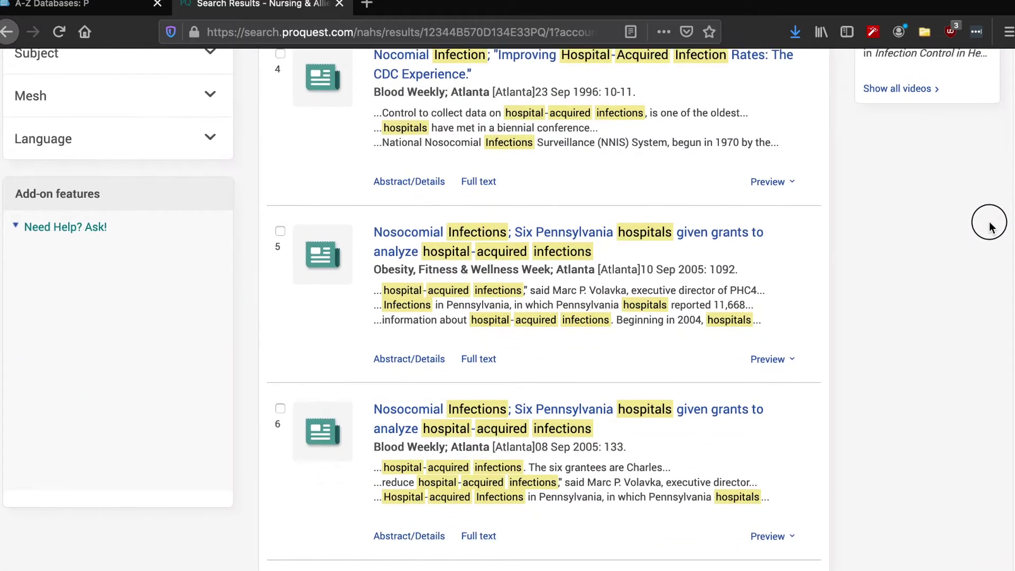
scroll(992, 260, "down", 4)
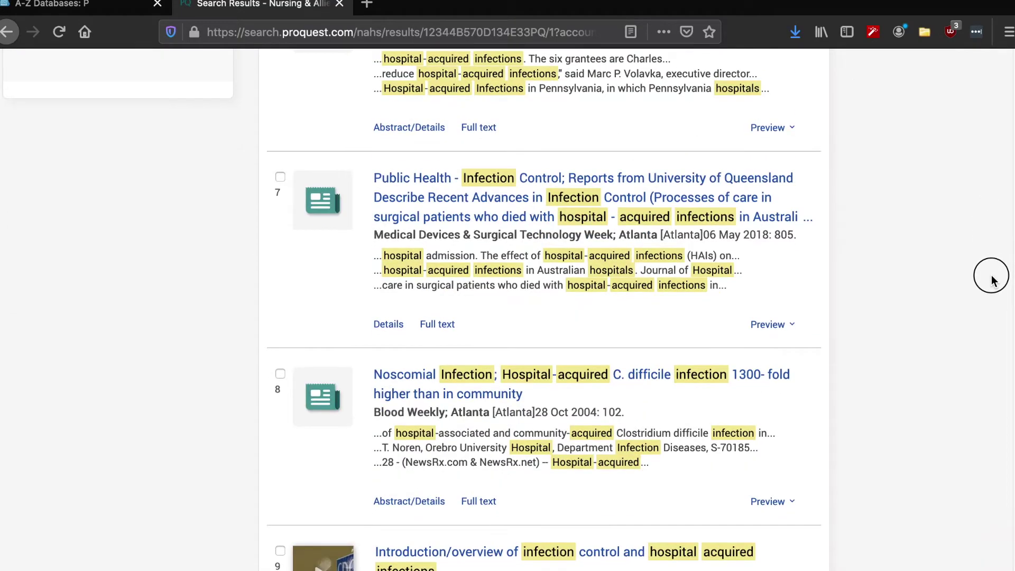
scroll(992, 281, "down", 3)
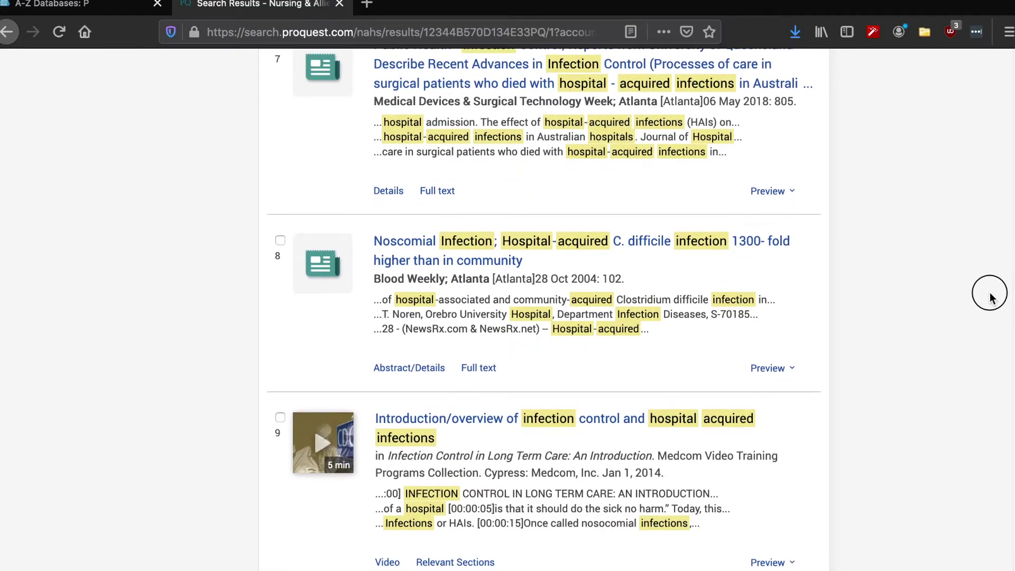
scroll(992, 298, "down", 2)
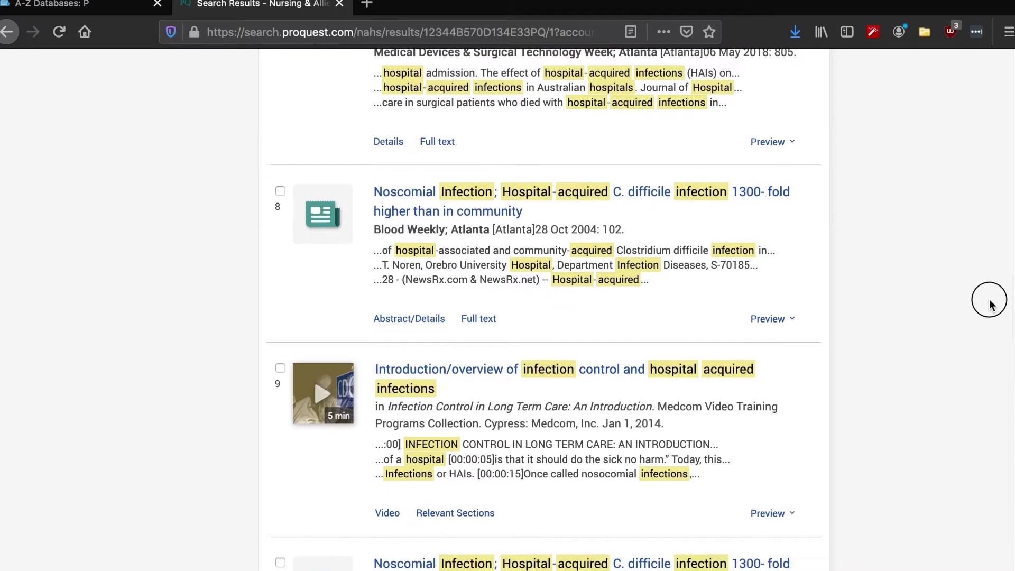
scroll(991, 315, "down", 1)
scroll(991, 317, "down", 5)
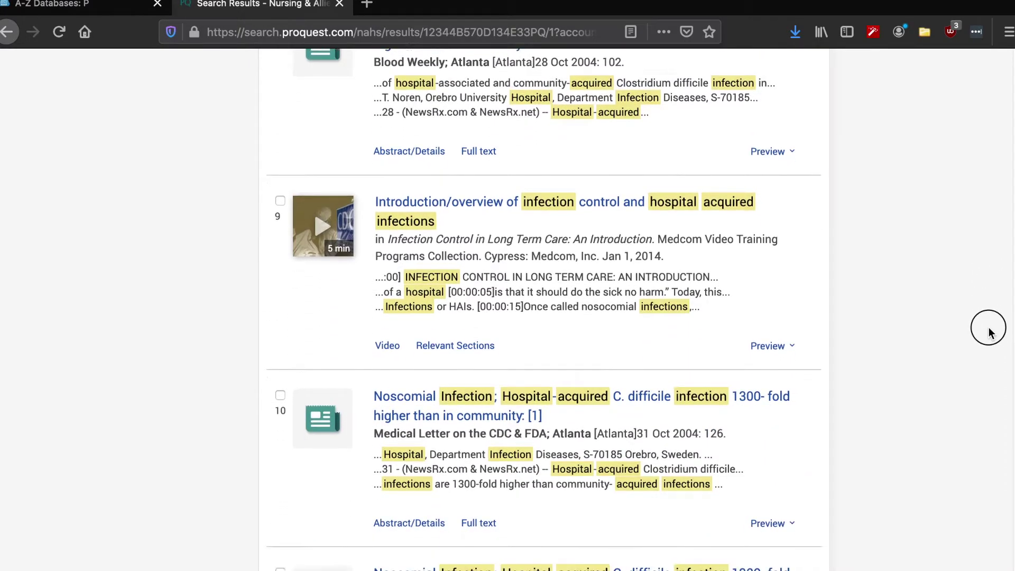
scroll(990, 335, "up", 15)
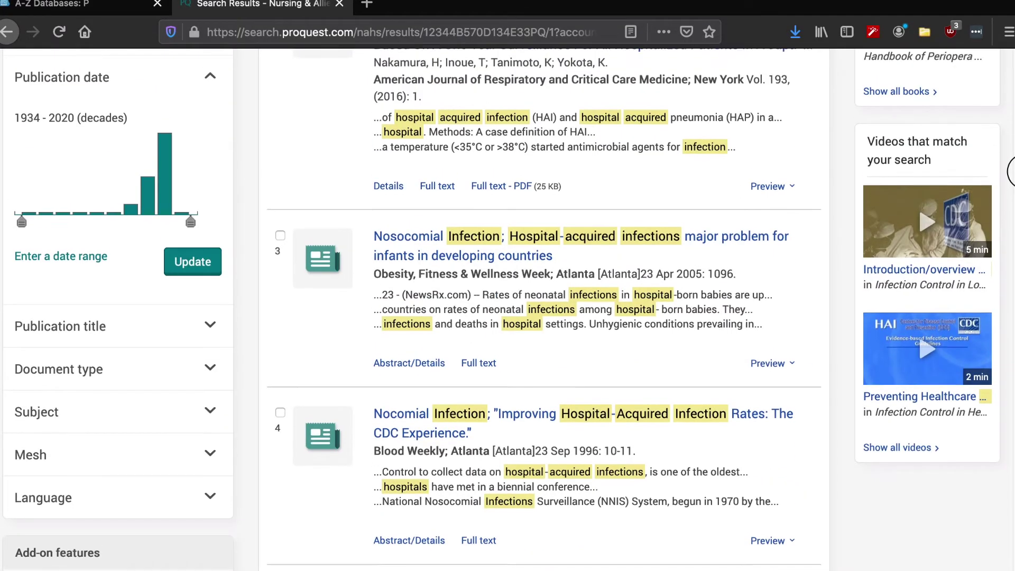
scroll(1011, 127, "up", 5)
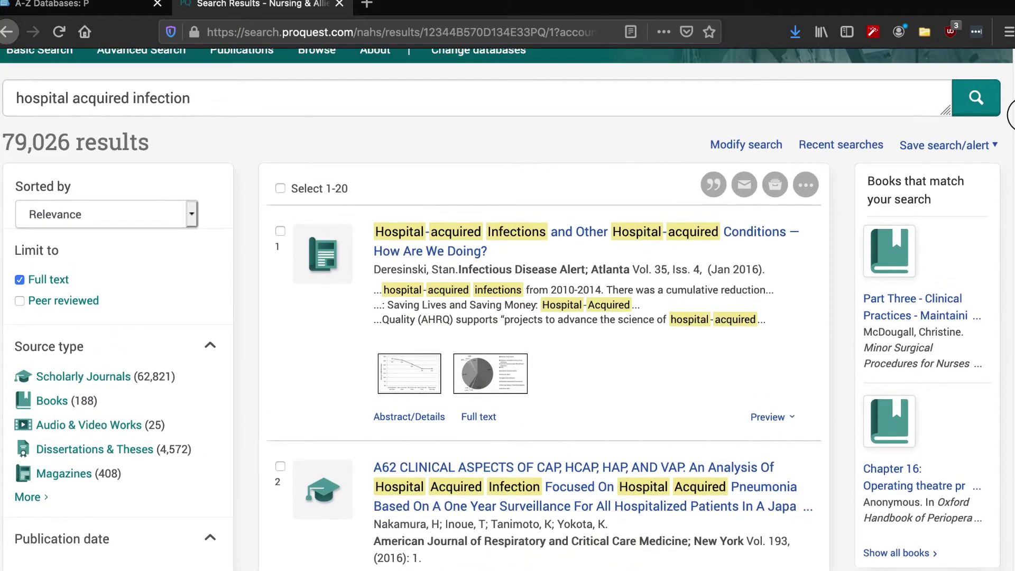
scroll(1011, 101, "up", 1)
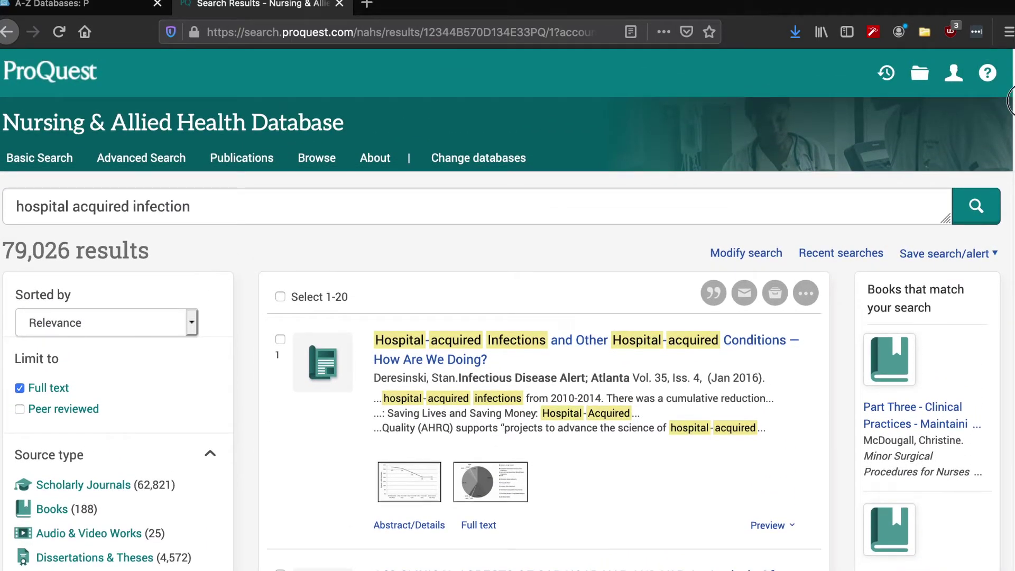
left_click(950, 76)
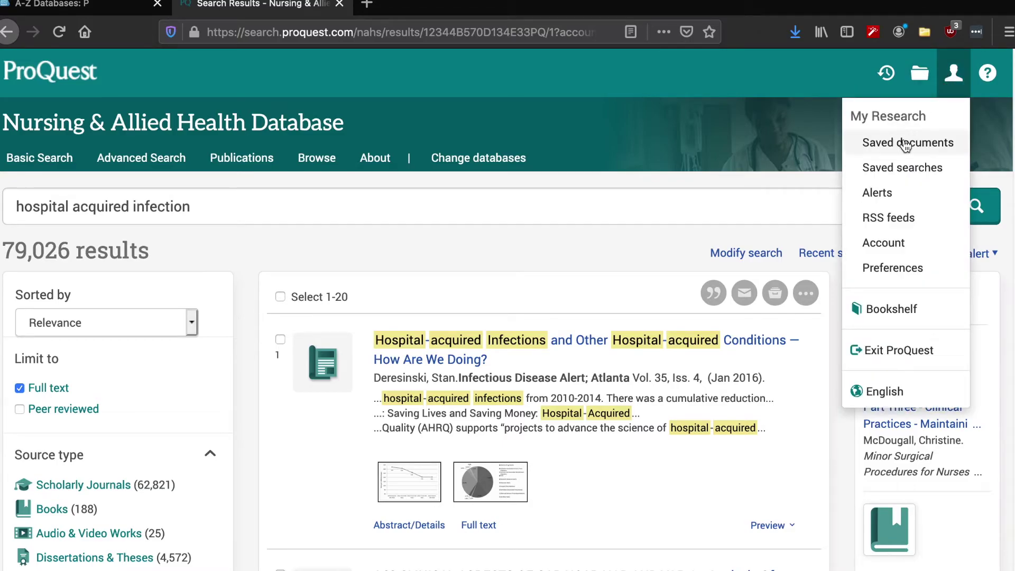
Choose Create alert from the Save search/alert options and start naming the alert
left_click(654, 218)
left_click(908, 258)
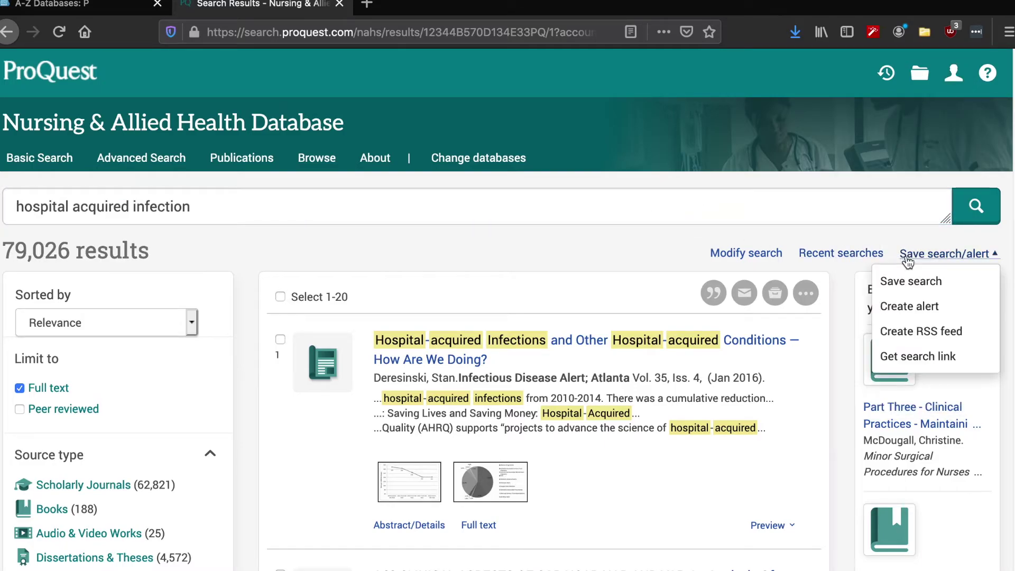
left_click(909, 307)
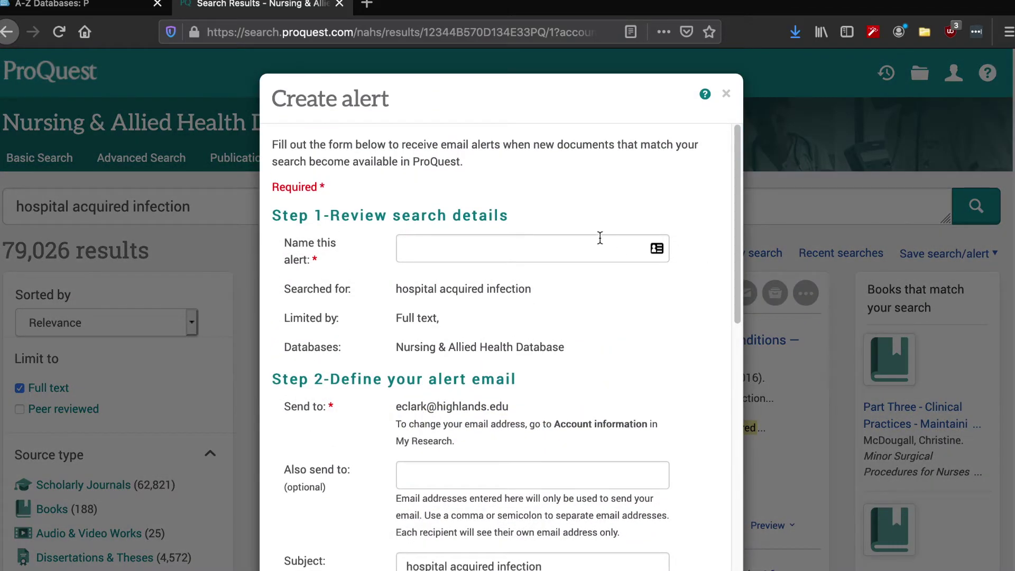
left_click(601, 238)
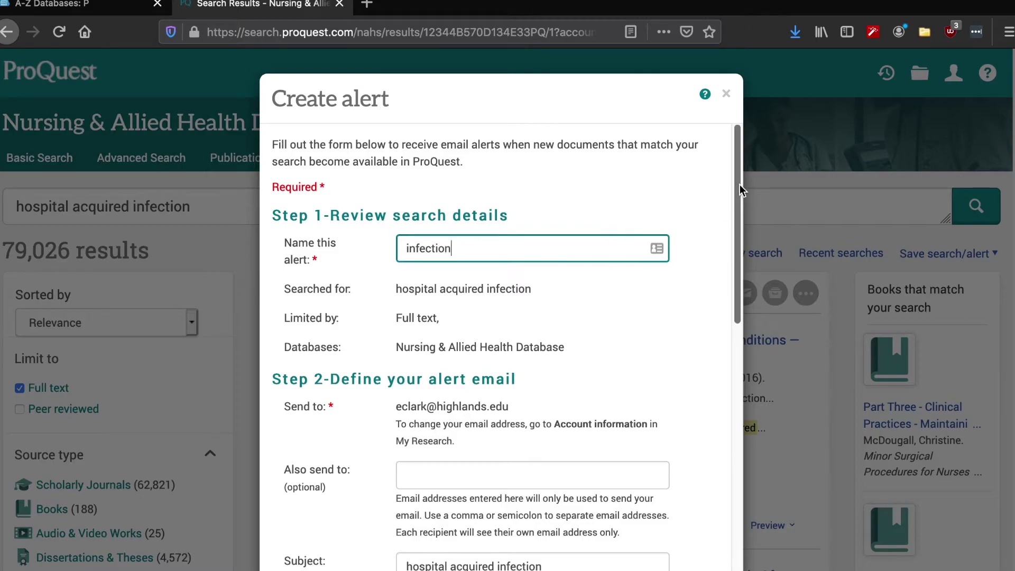
Set the alert to send Weekly and stop after 4 months
scroll(732, 208, "down", 5)
scroll(712, 313, "down", 4)
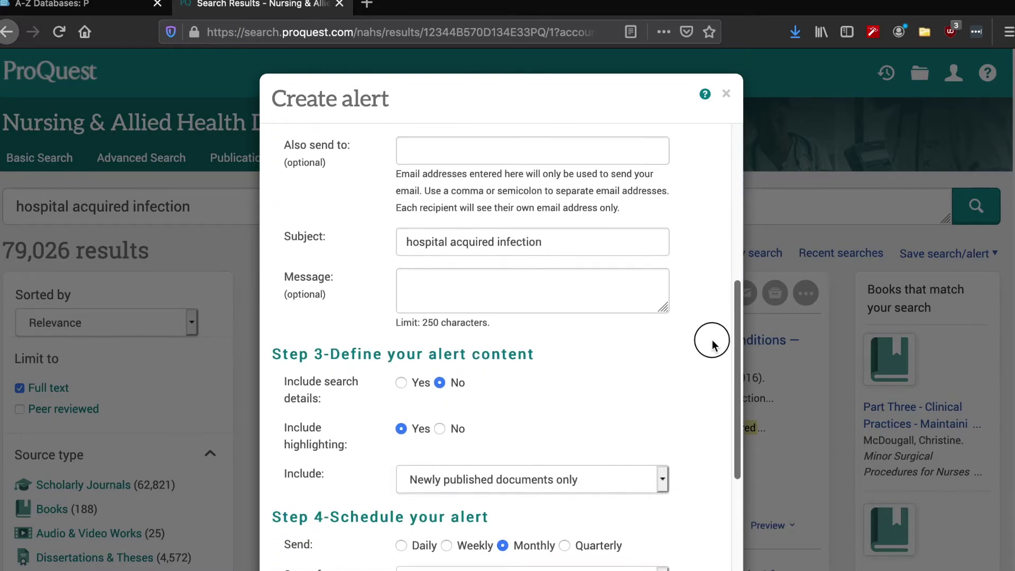
scroll(704, 399, "down", 1)
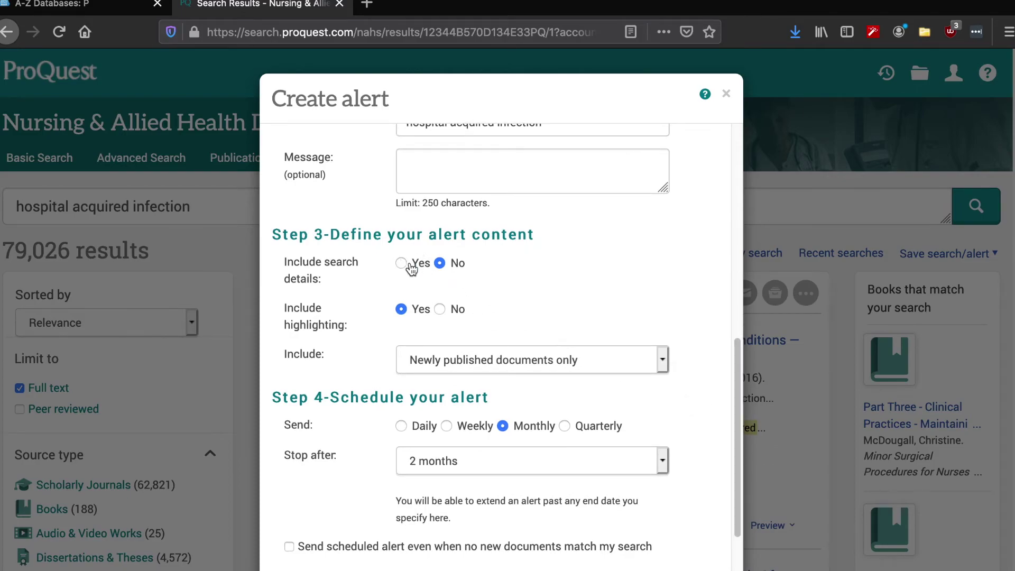
left_click(447, 426)
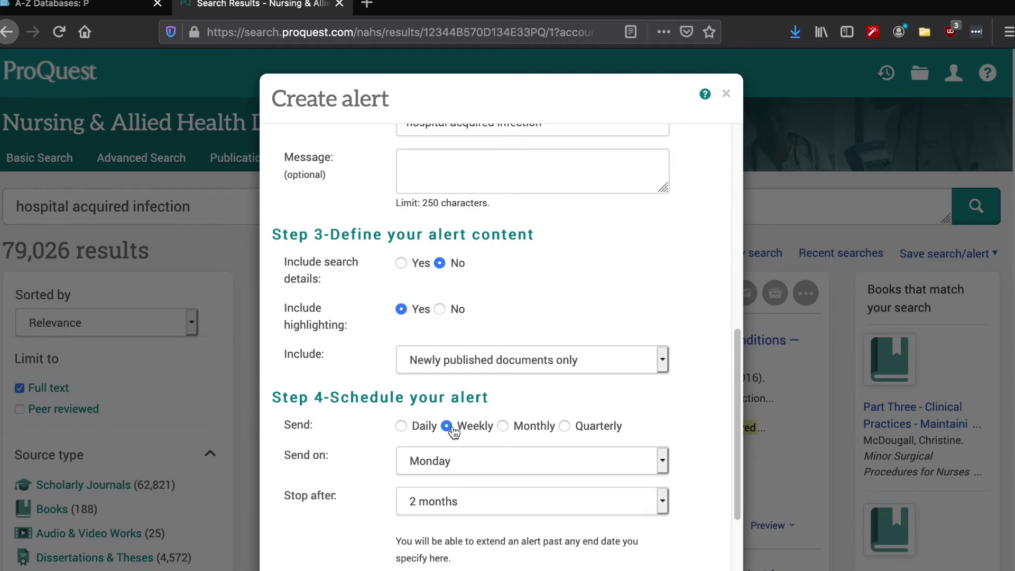
left_click(469, 506)
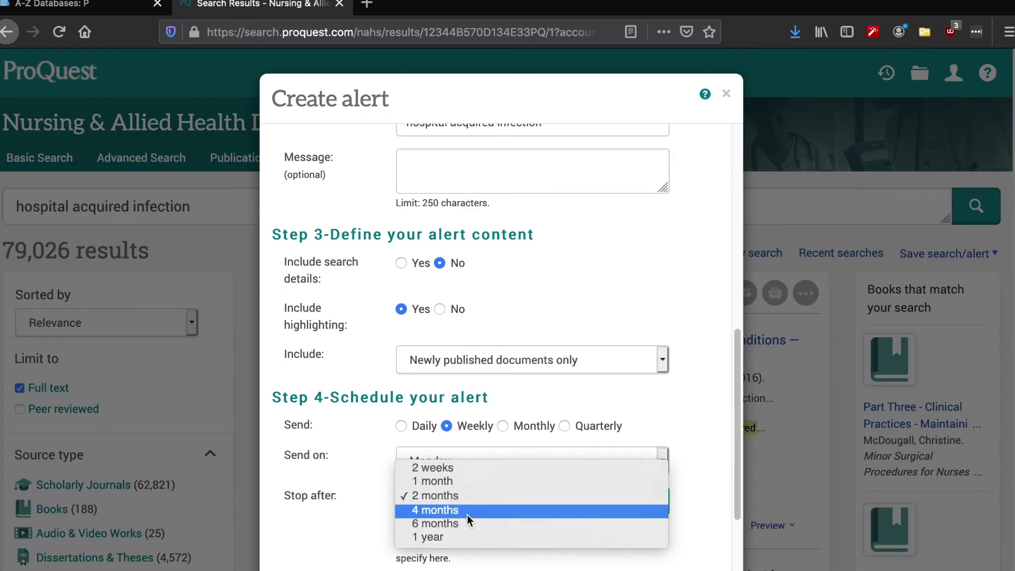
left_click(467, 510)
Create the 'infection' alert and close its confirmation summary
left_click_drag(738, 371, 737, 464)
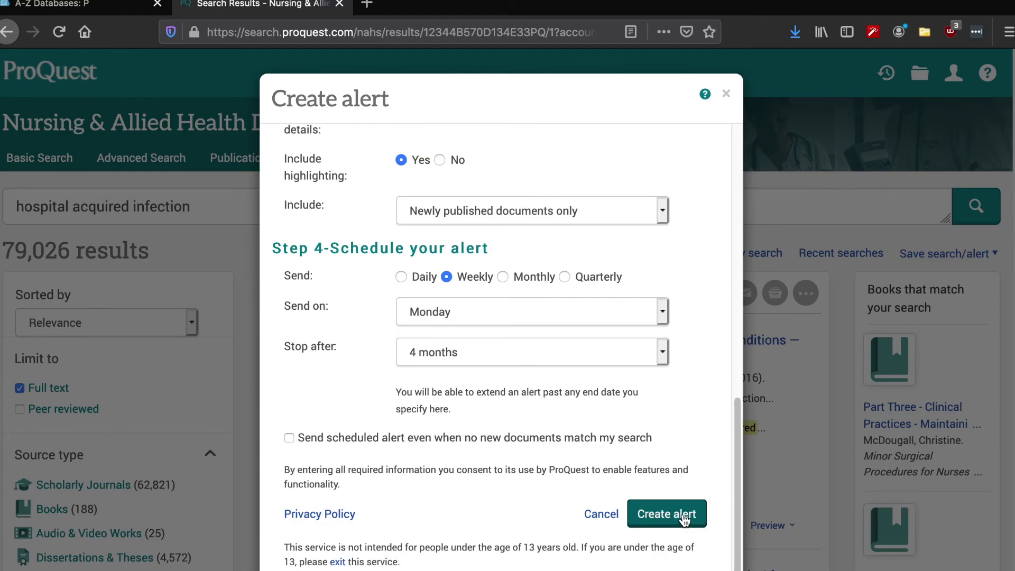
left_click(661, 514)
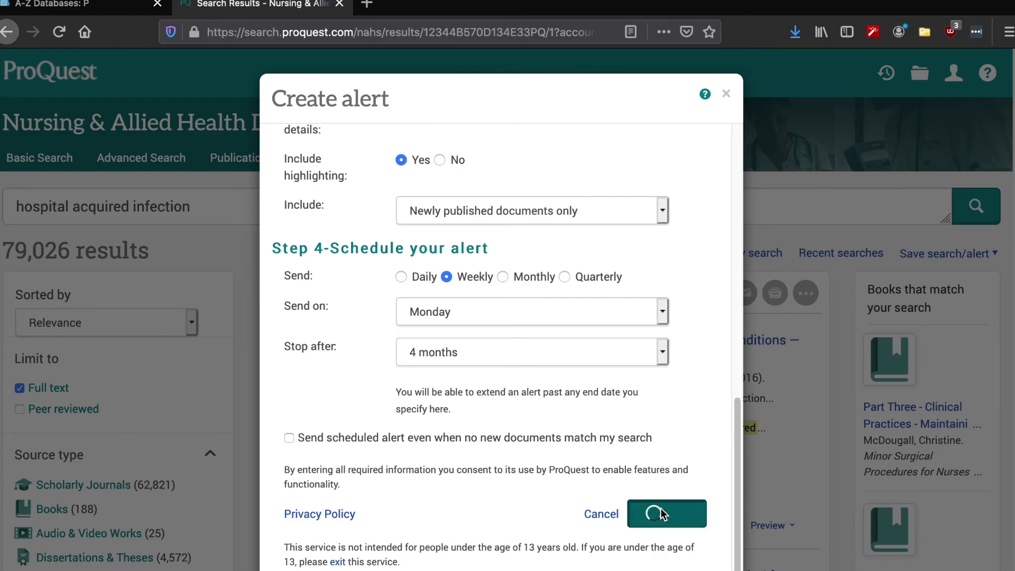
left_click(725, 96)
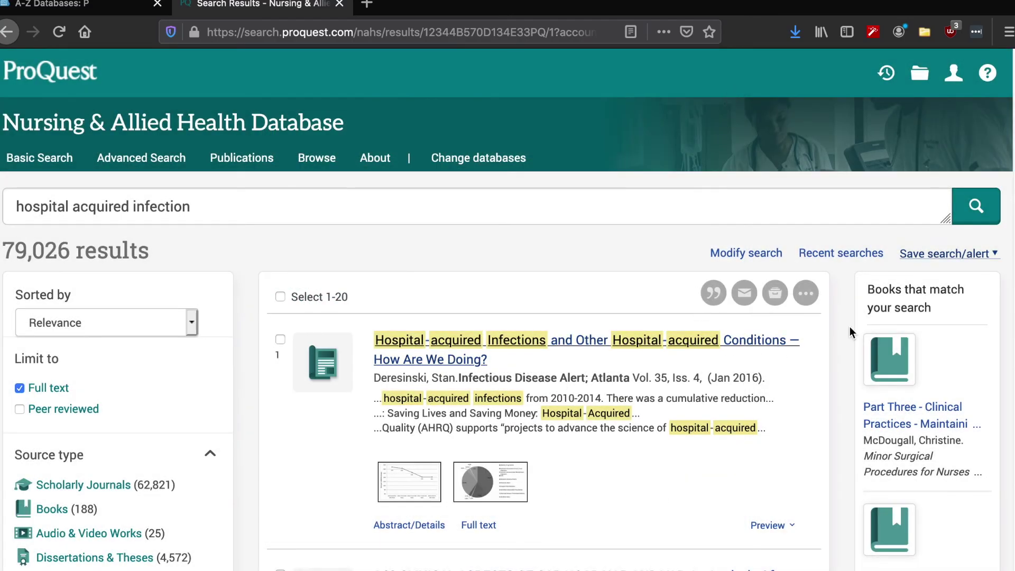
mouse_move(1012, 79)
left_mouse_down()
mouse_move(1012, 110)
mouse_move(1010, 69)
left_mouse_up()
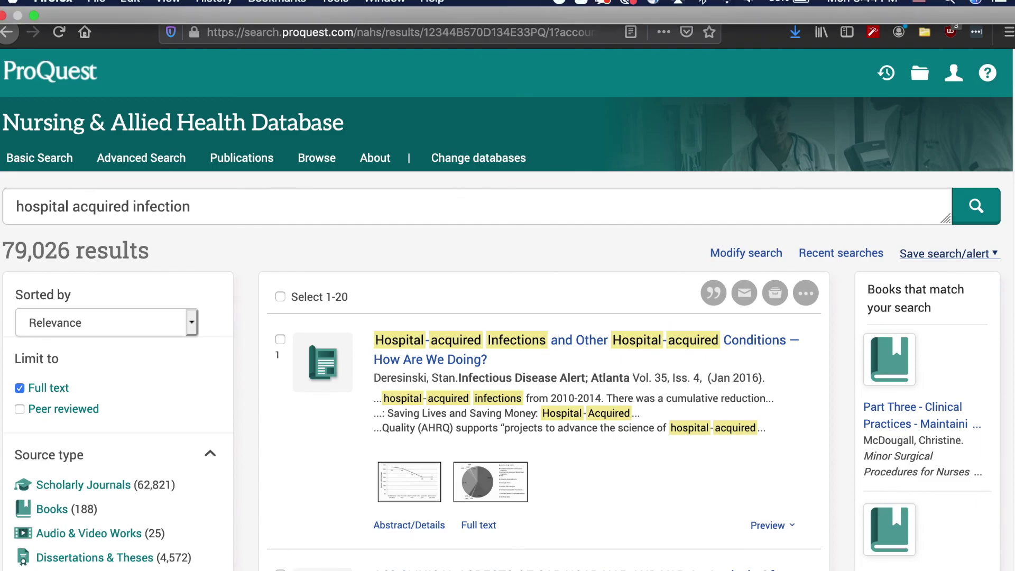